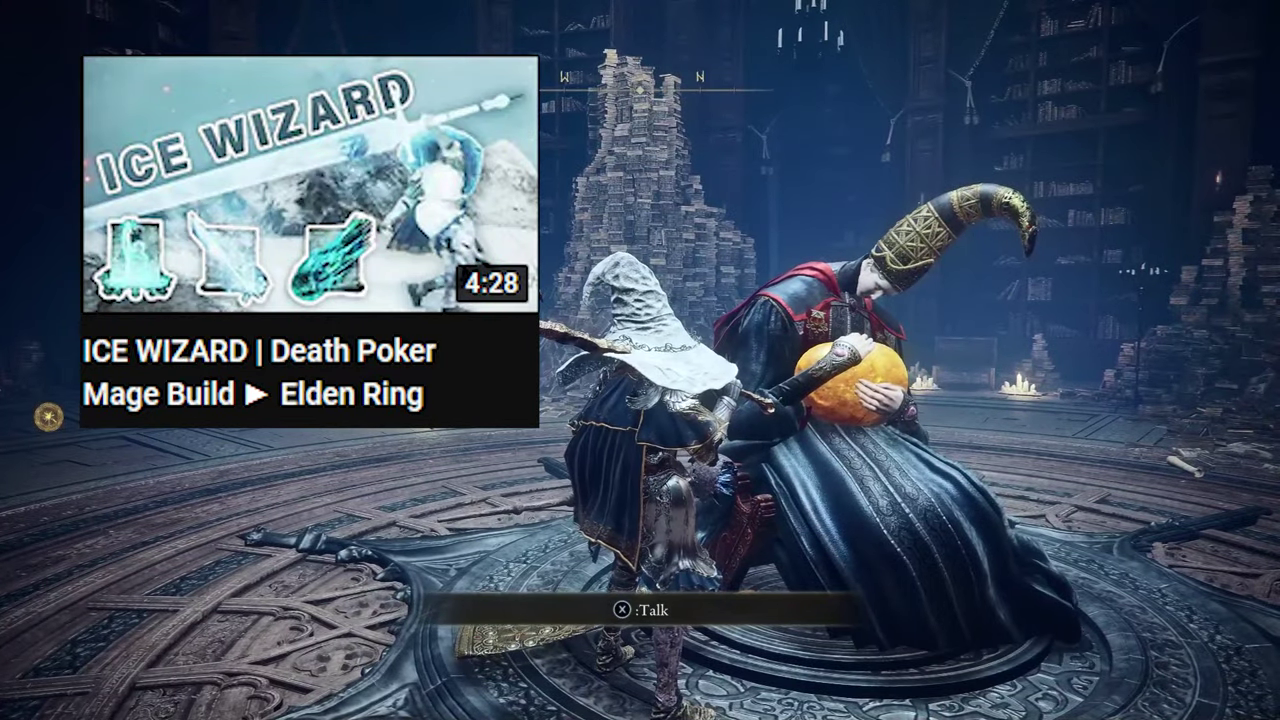
Step: Talk to the sorcerer, then fight the giant beast with Ghostflame Ignition and Adula's Moonblade
key(e)
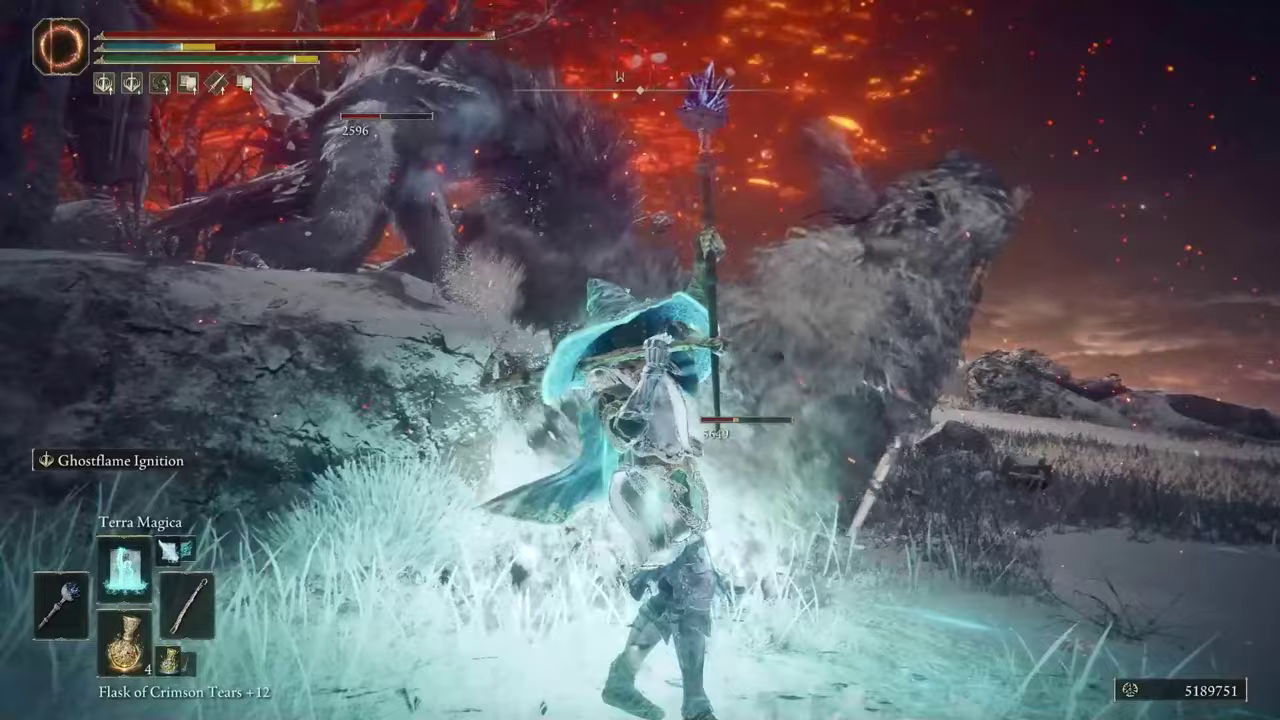
key(w)
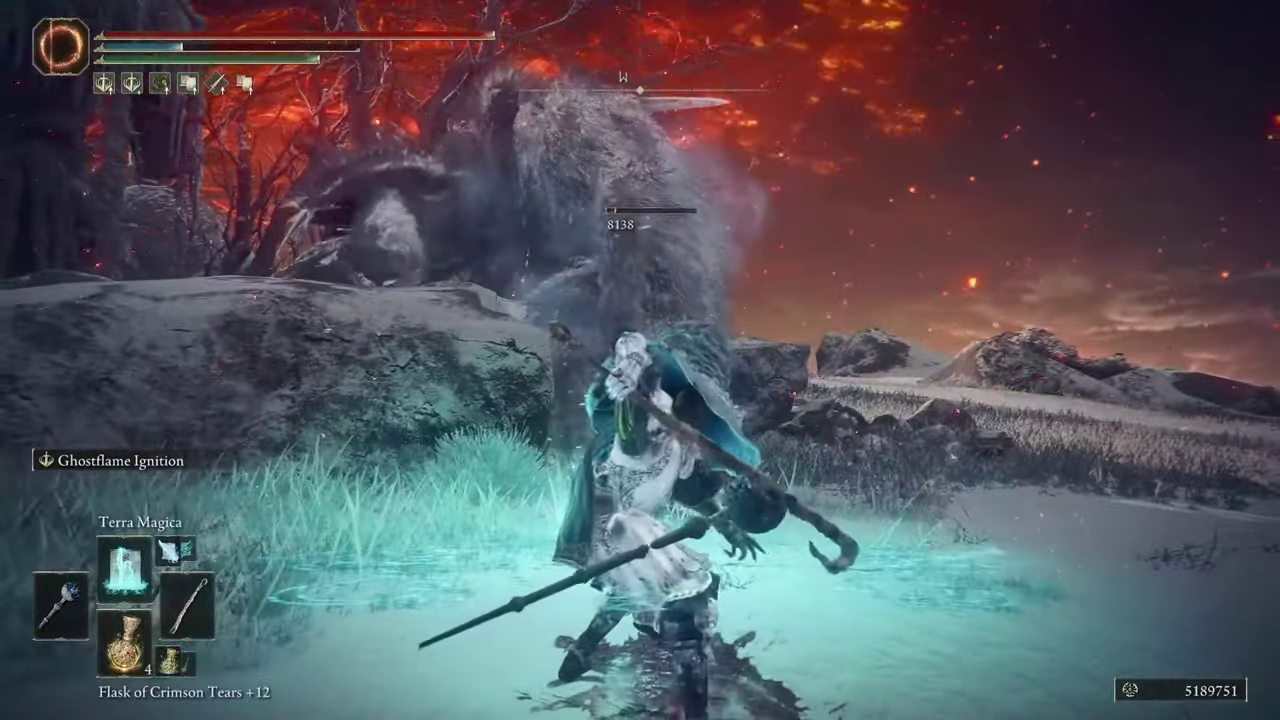
key(w)
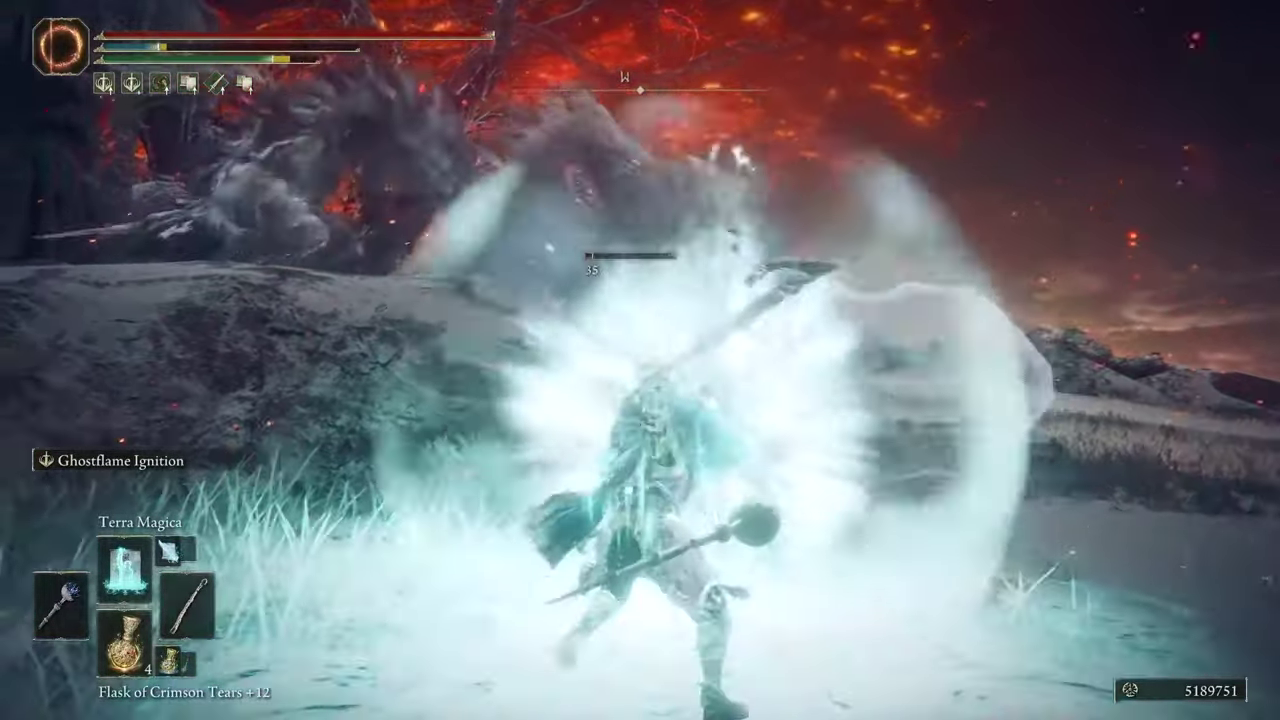
key(w)
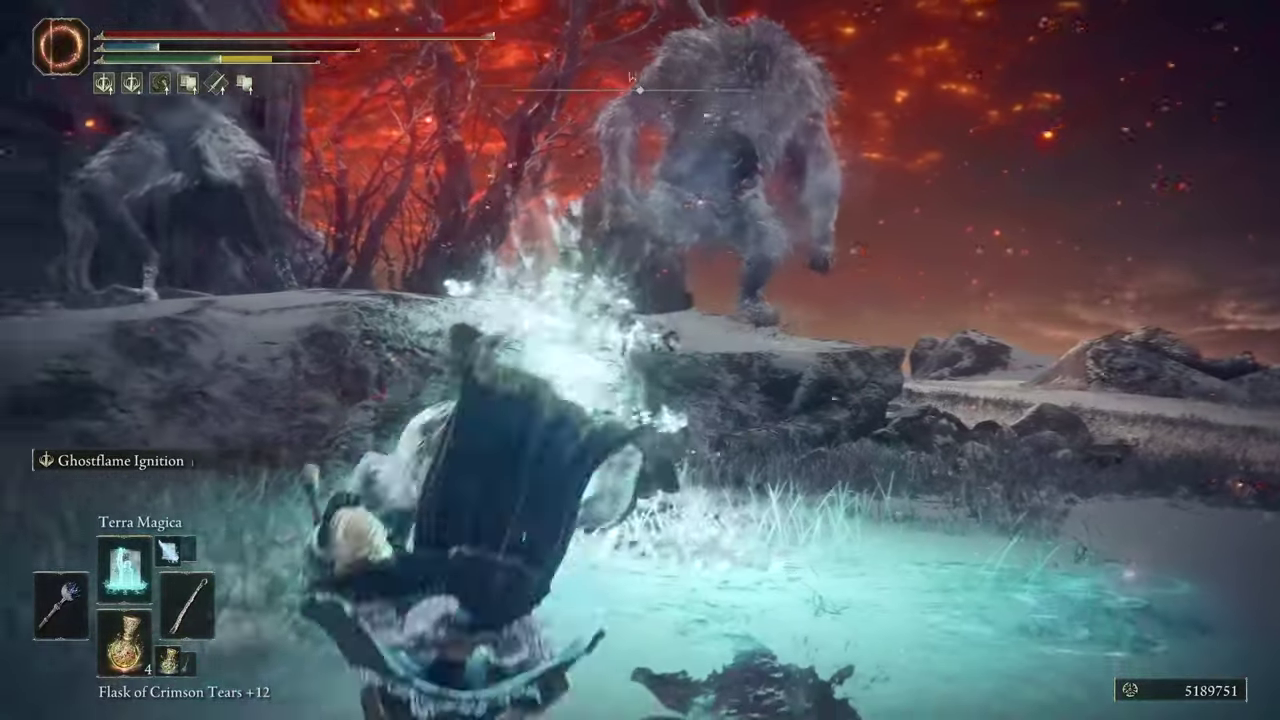
key(w)
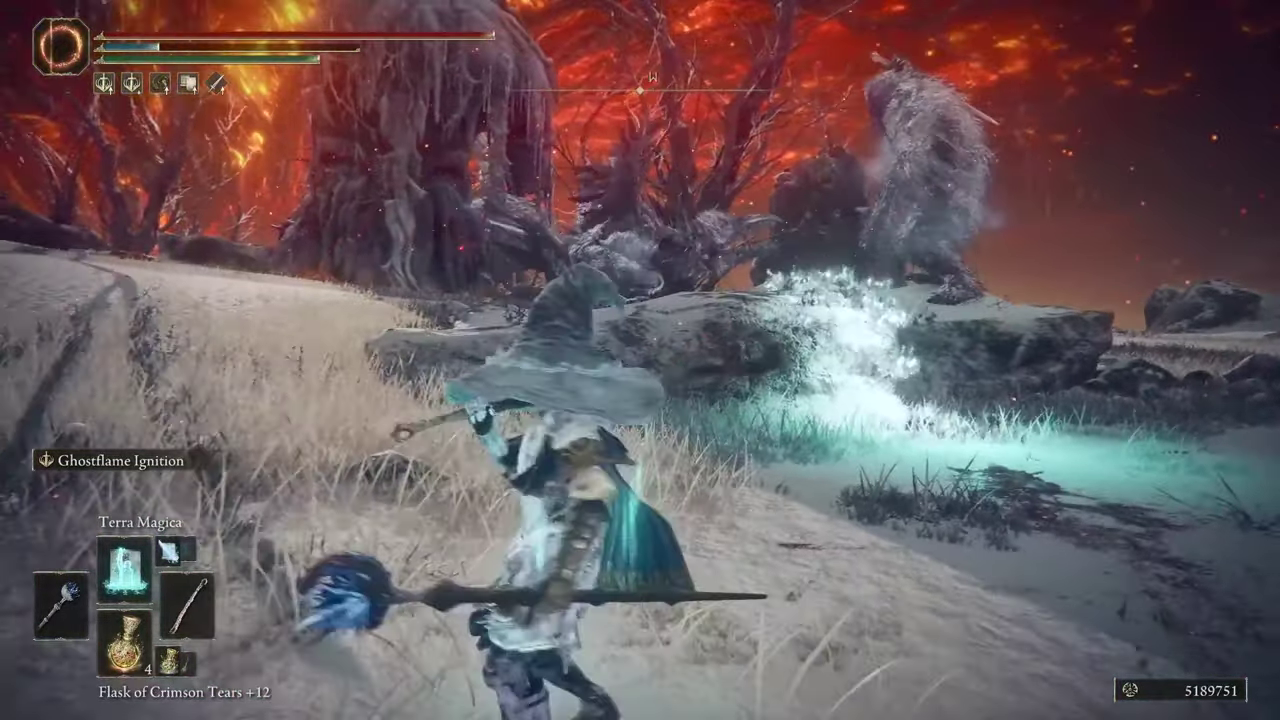
key(w)
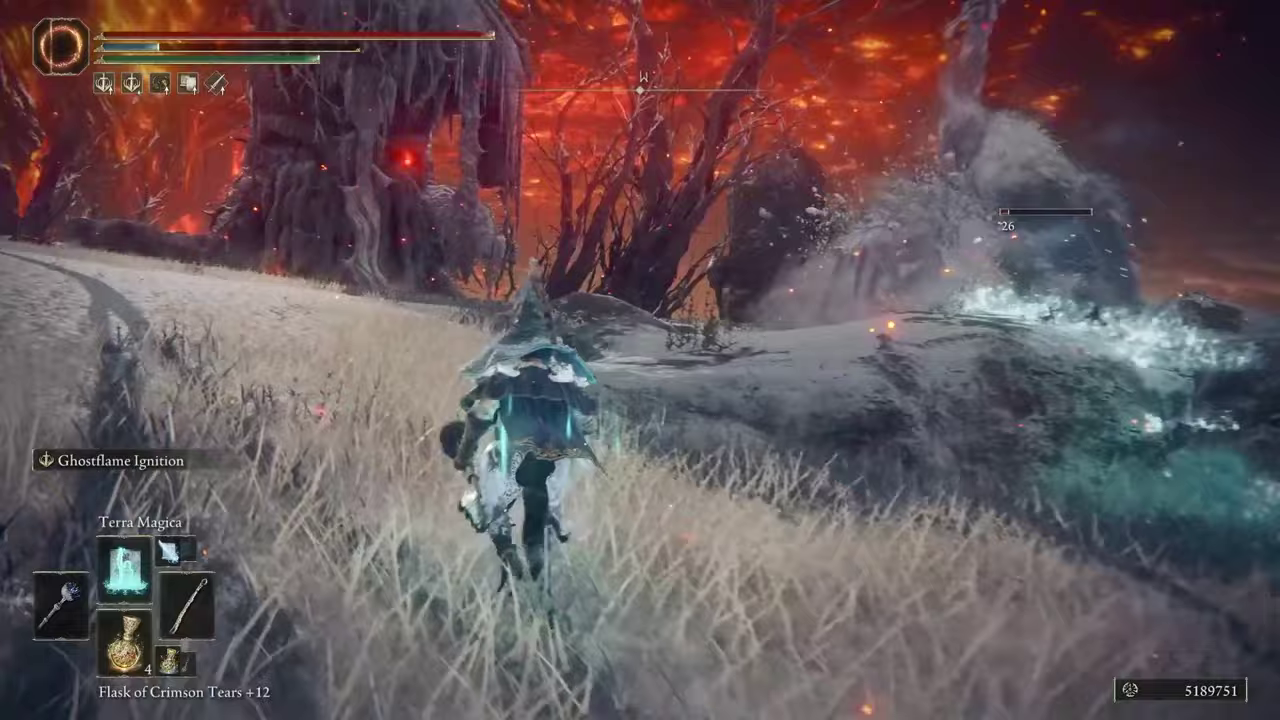
key(Up)
key(w)
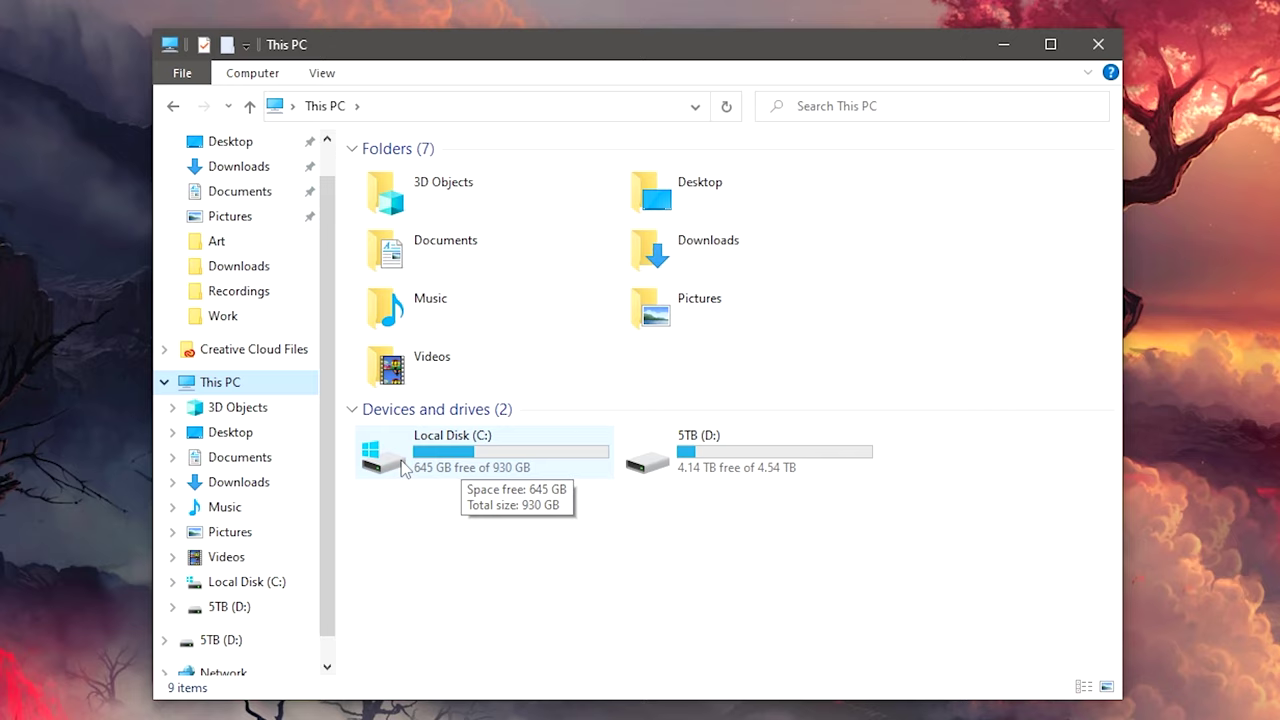
Step: Open Local Disk (C:), then Users, then the user-pc profile folder
double_click(404, 462)
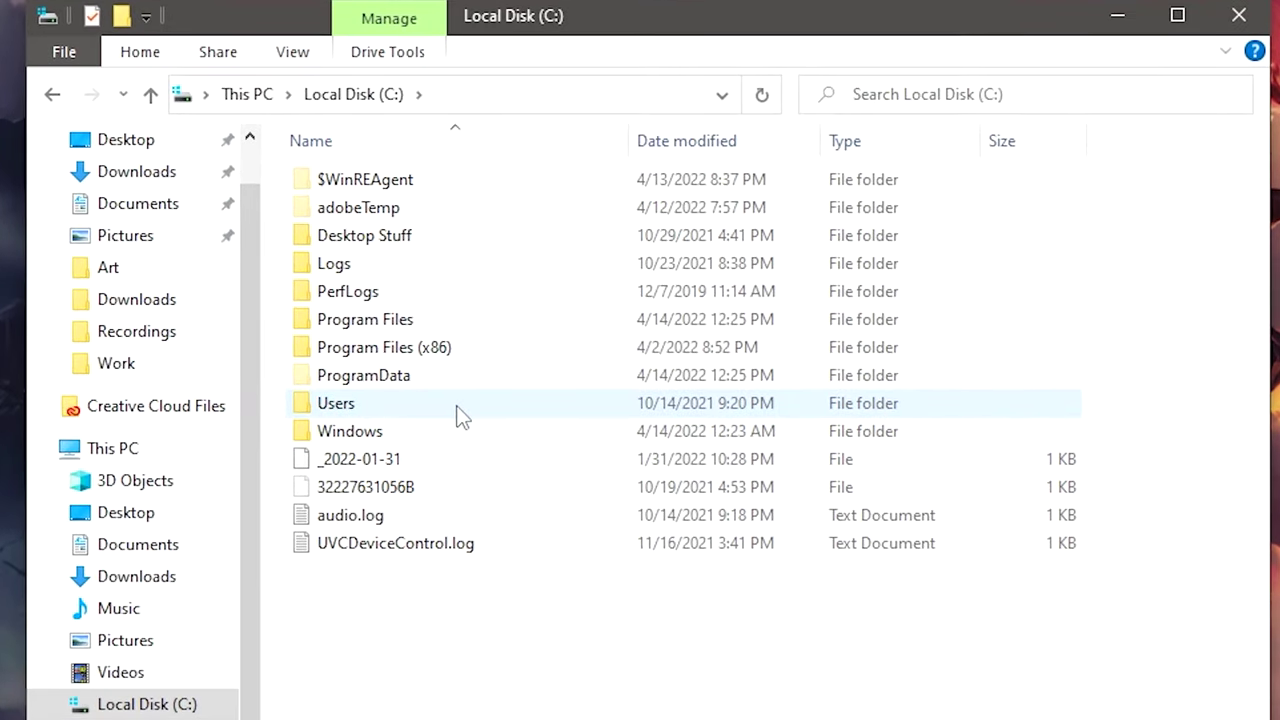
click(438, 350)
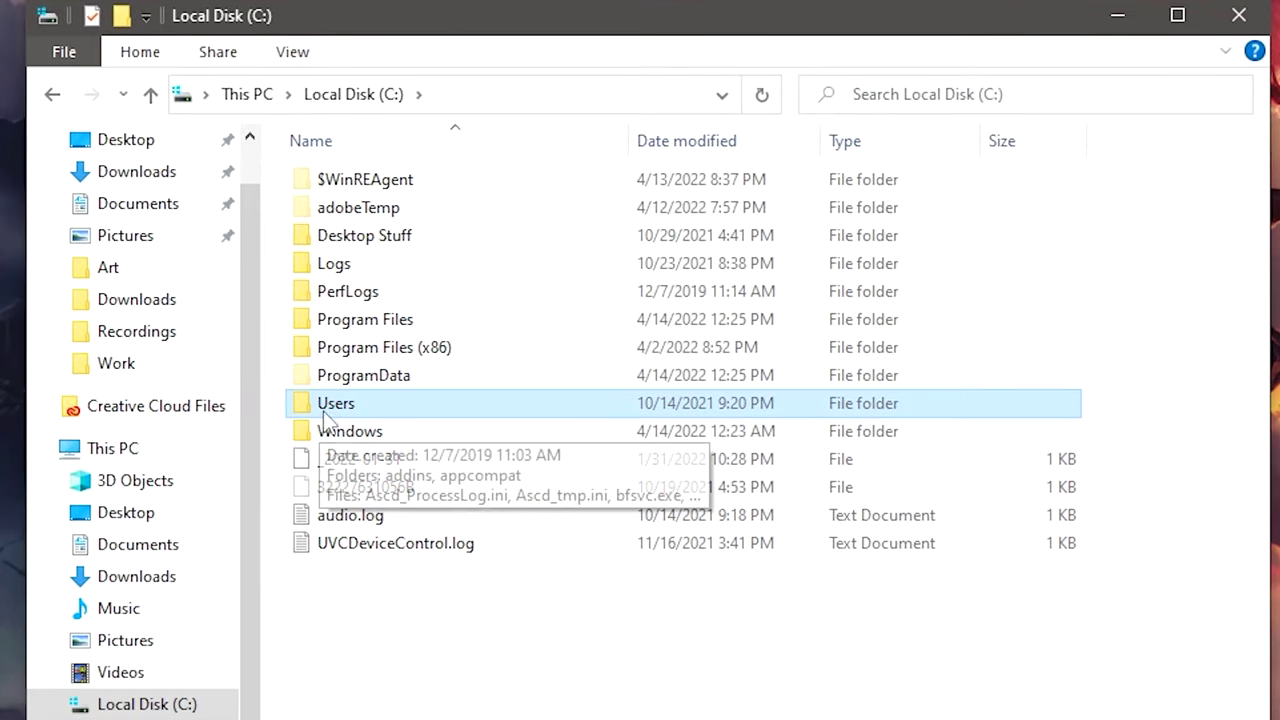
double_click(376, 410)
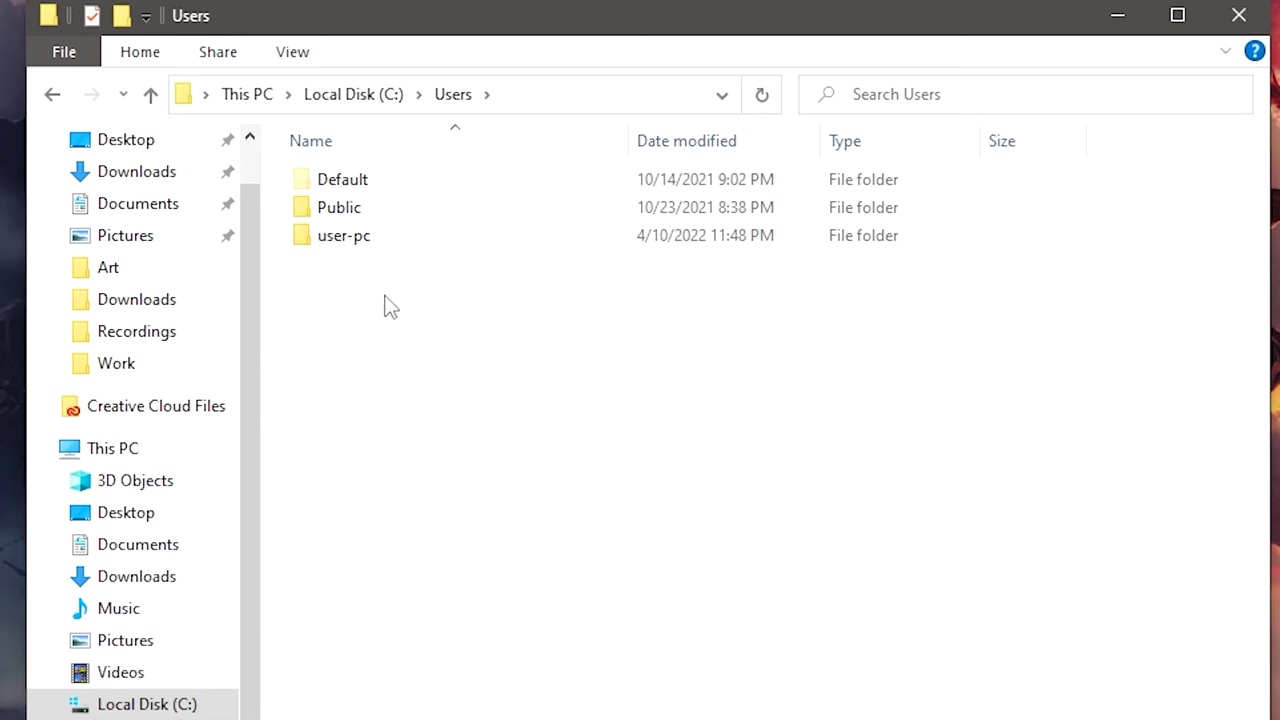
click(391, 246)
mouse_move(399, 250)
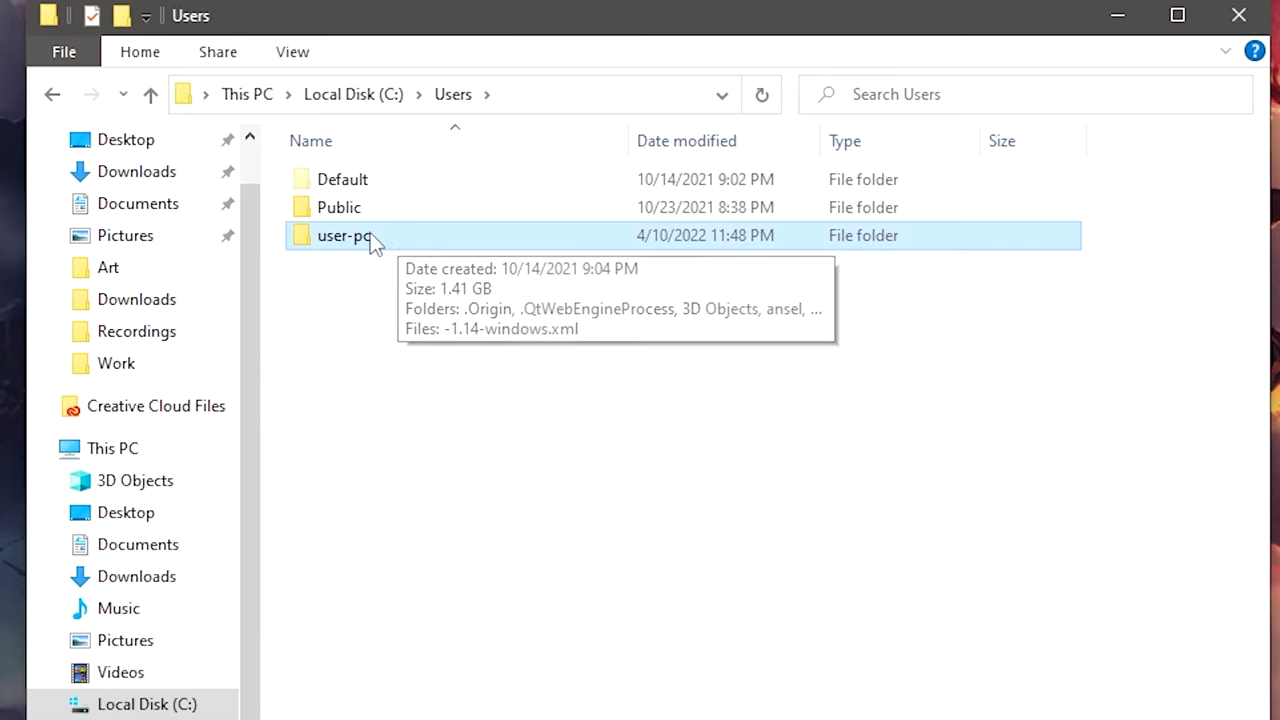
double_click(390, 250)
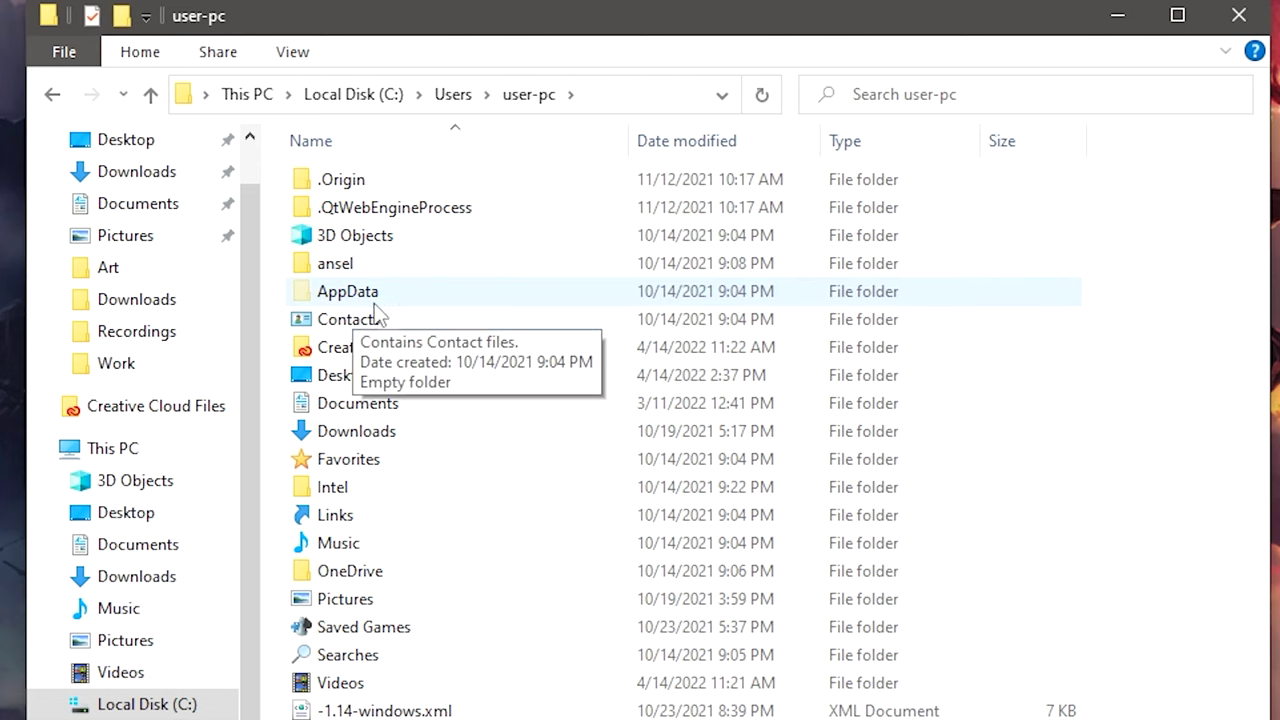
Step: Jump to \appdata via the address bar, then open Roaming and EldenRing
click(624, 103)
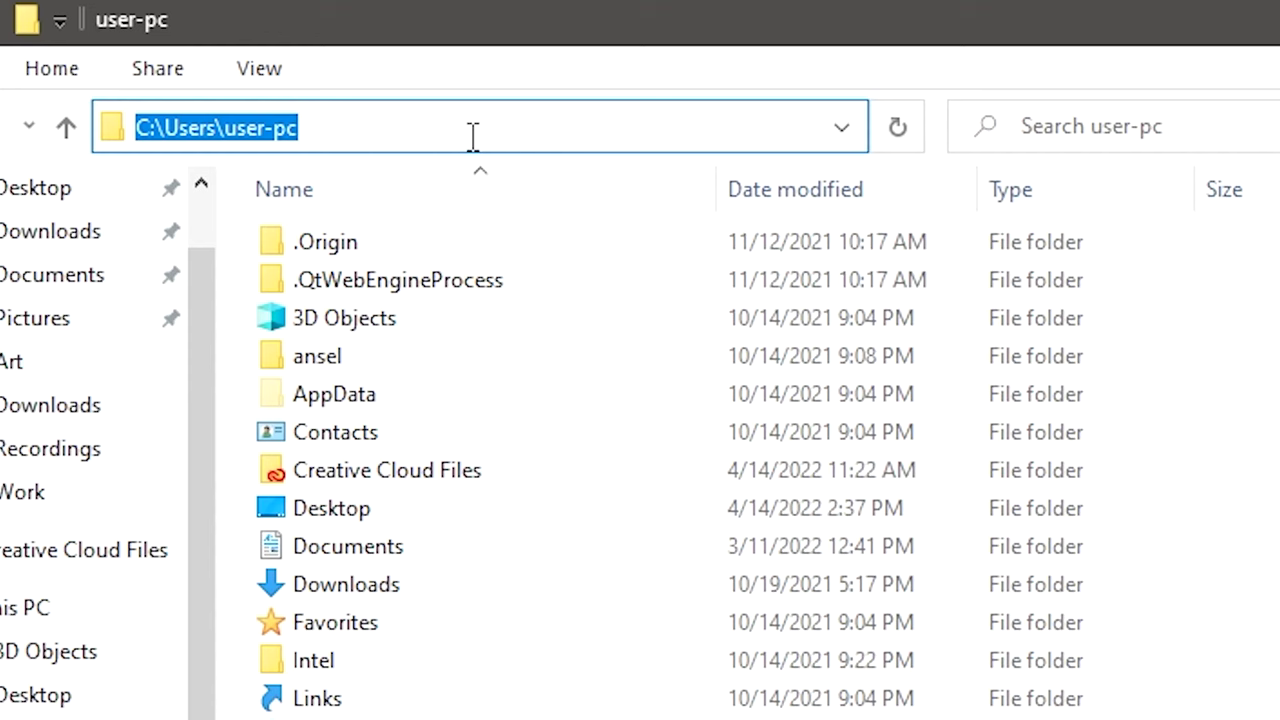
click(450, 100)
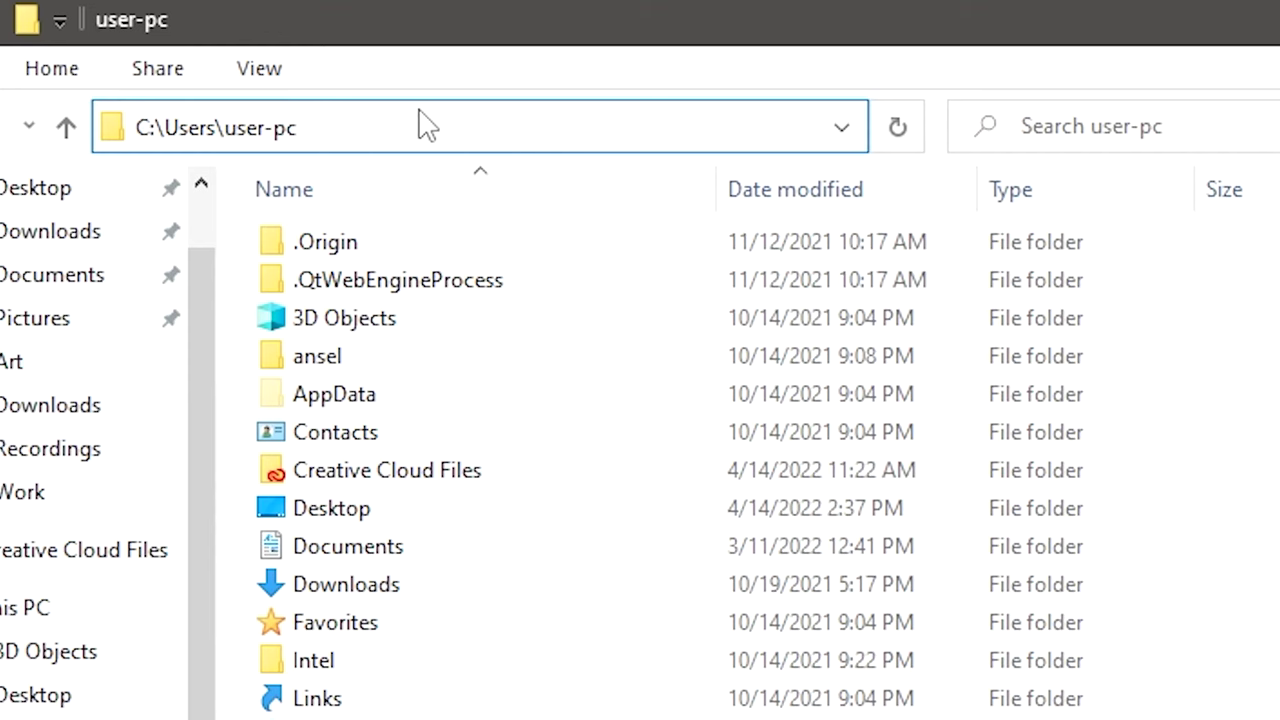
text(\appda)
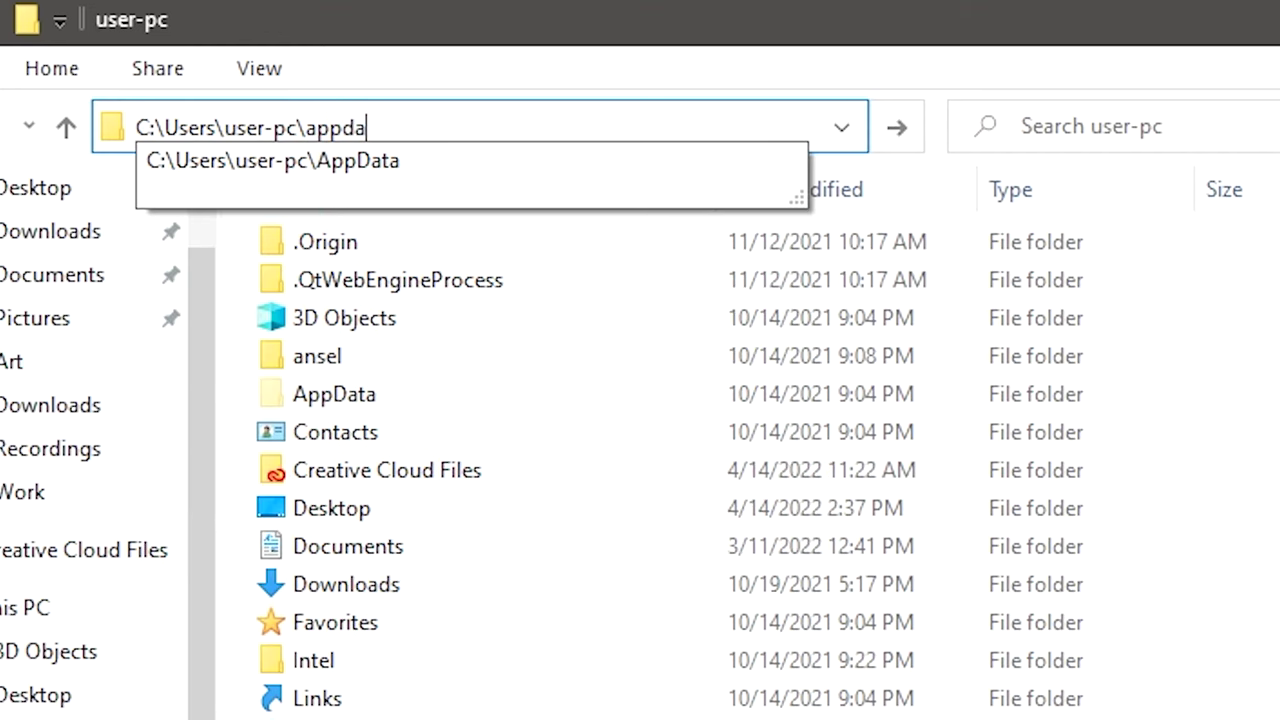
text(ta)
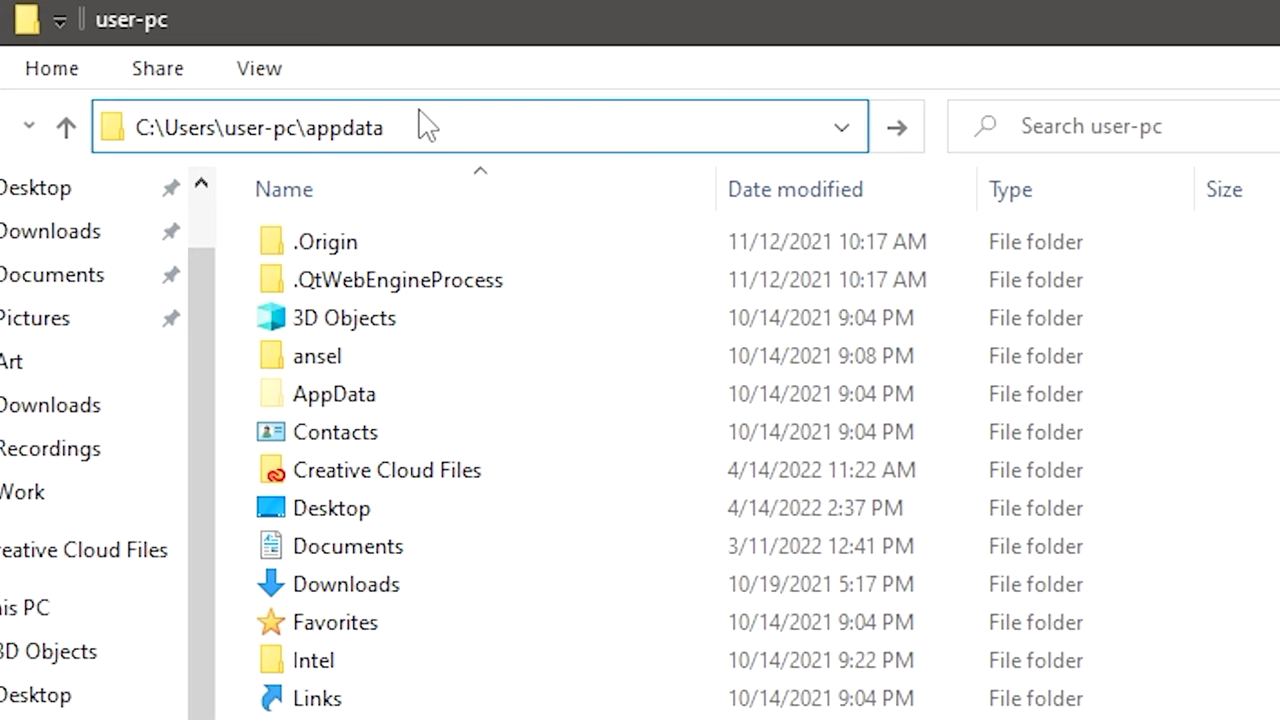
key(Return)
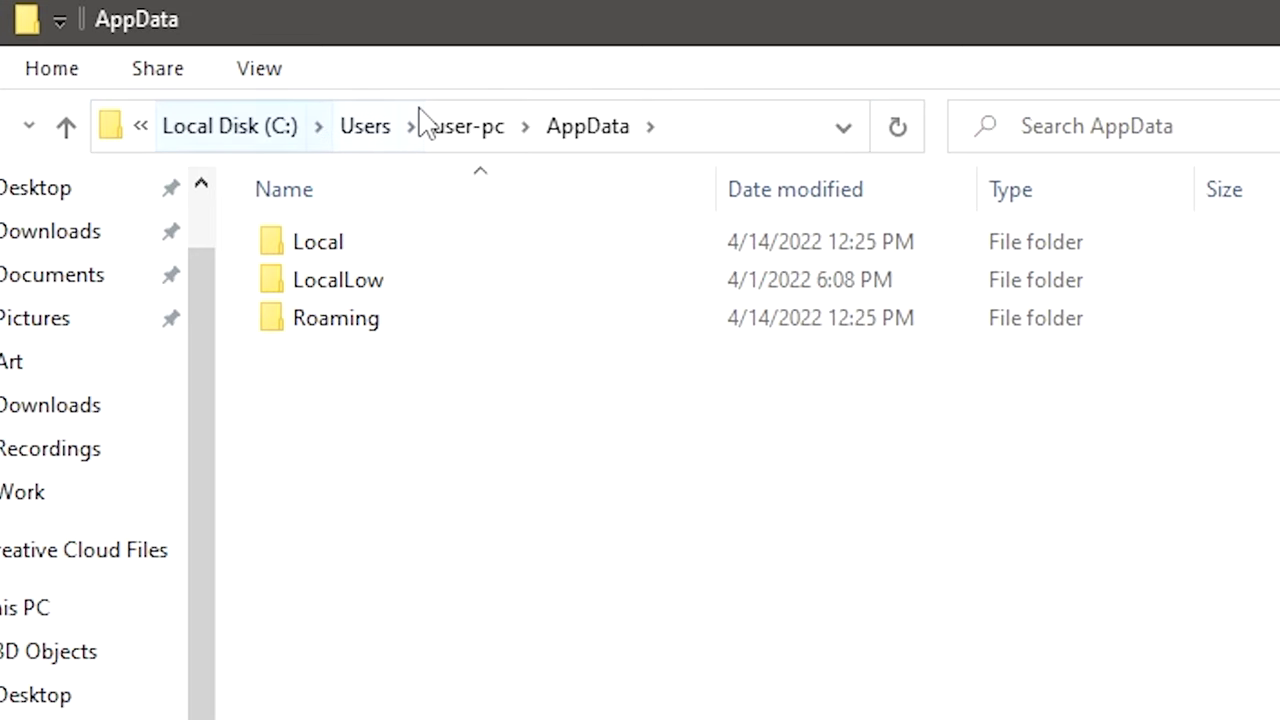
double_click(330, 325)
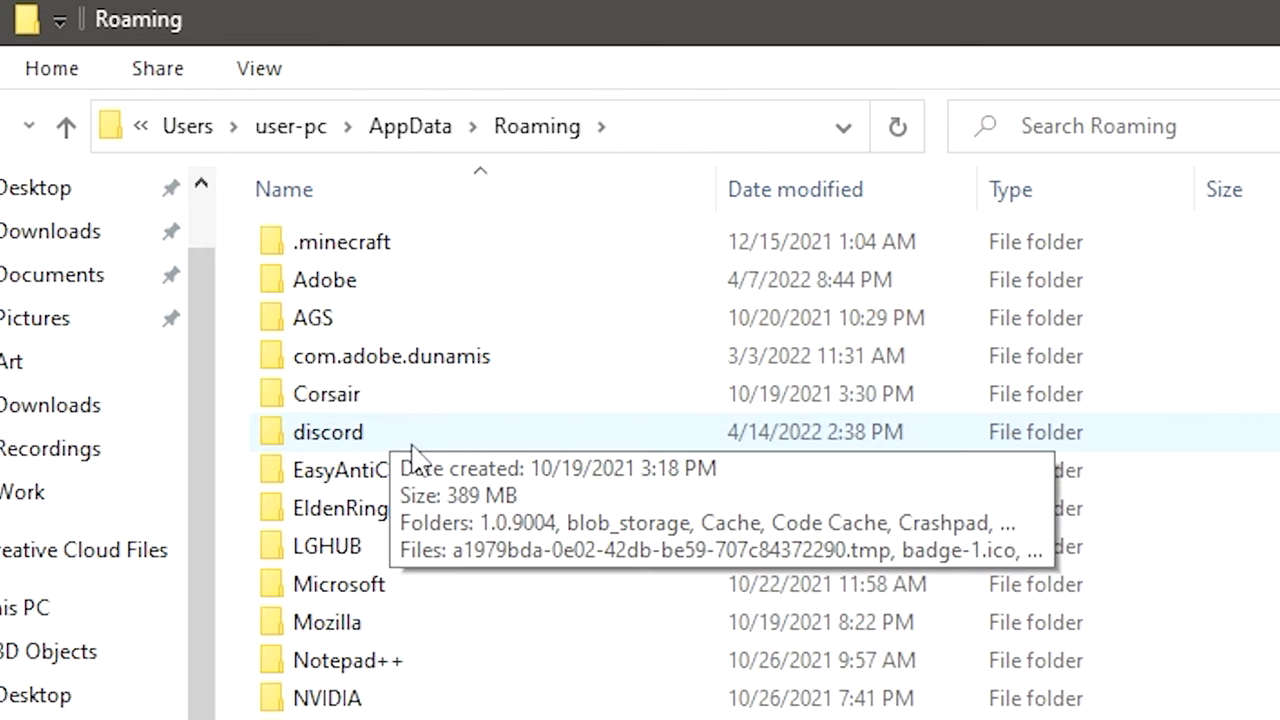
double_click(388, 520)
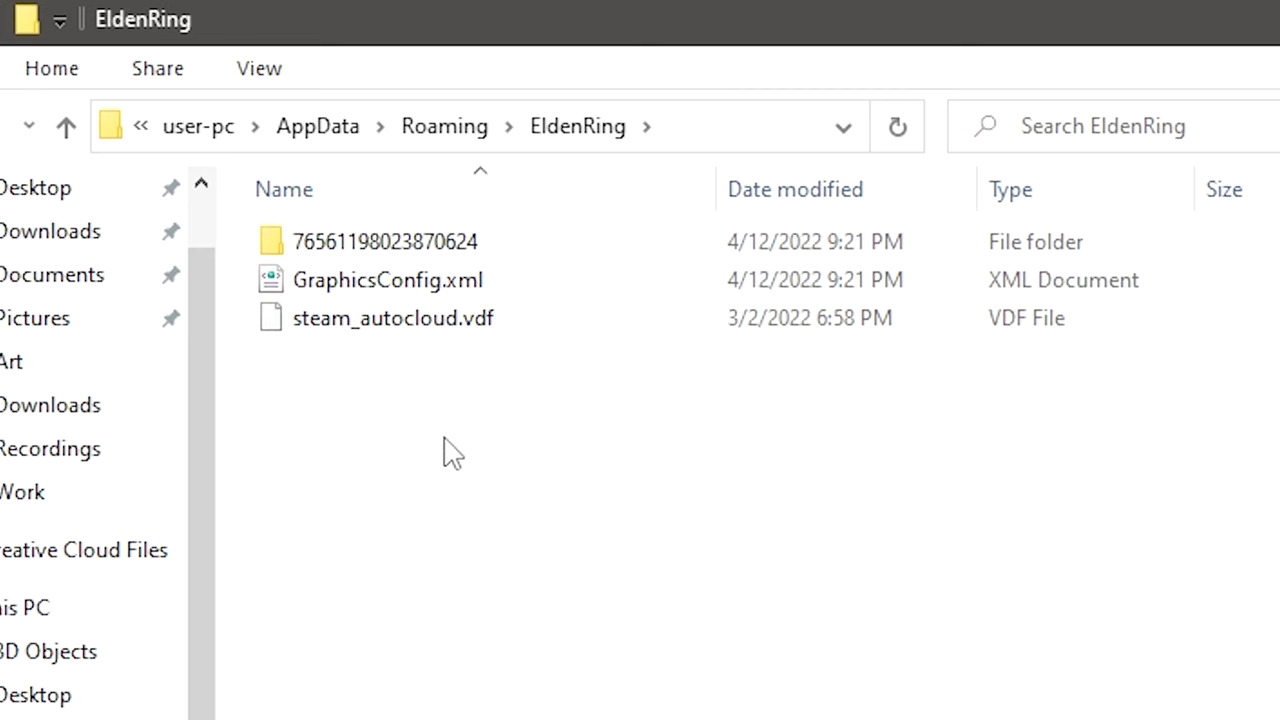
Step: Open the numbered save folder, delete the three ER0000.backup files, and select ER0000.sl2
double_click(425, 250)
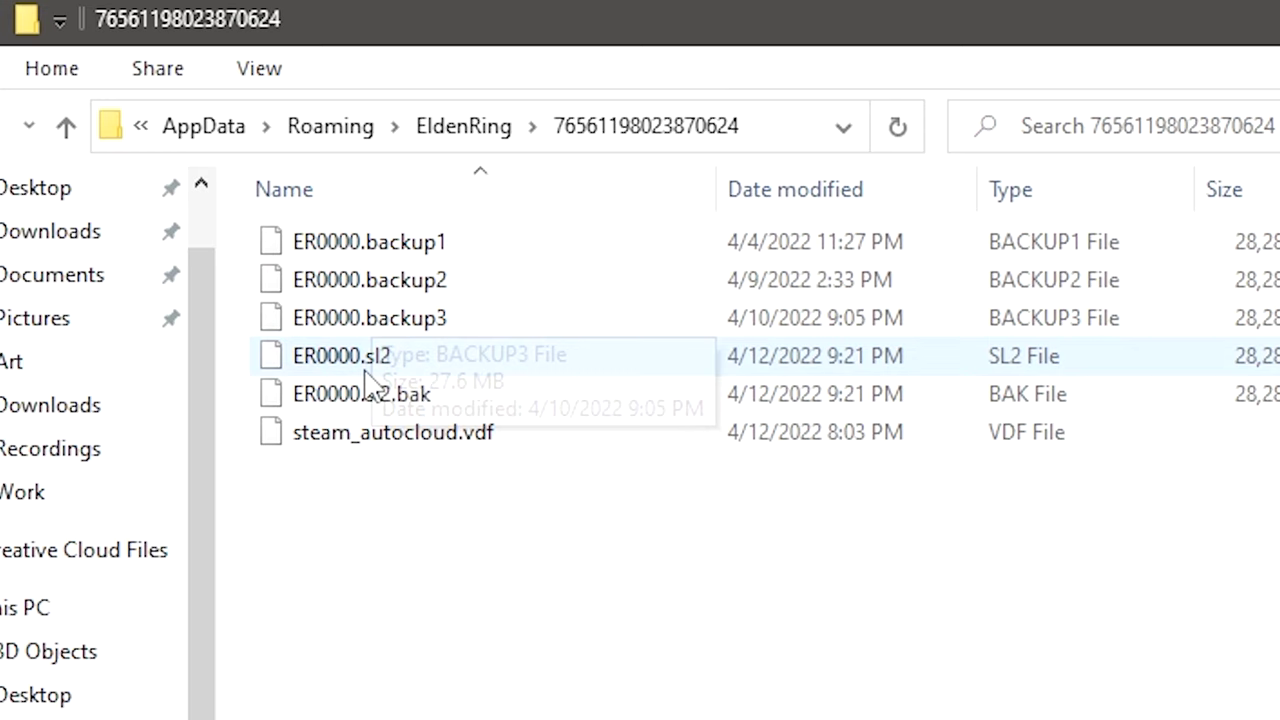
mouse_move(478, 369)
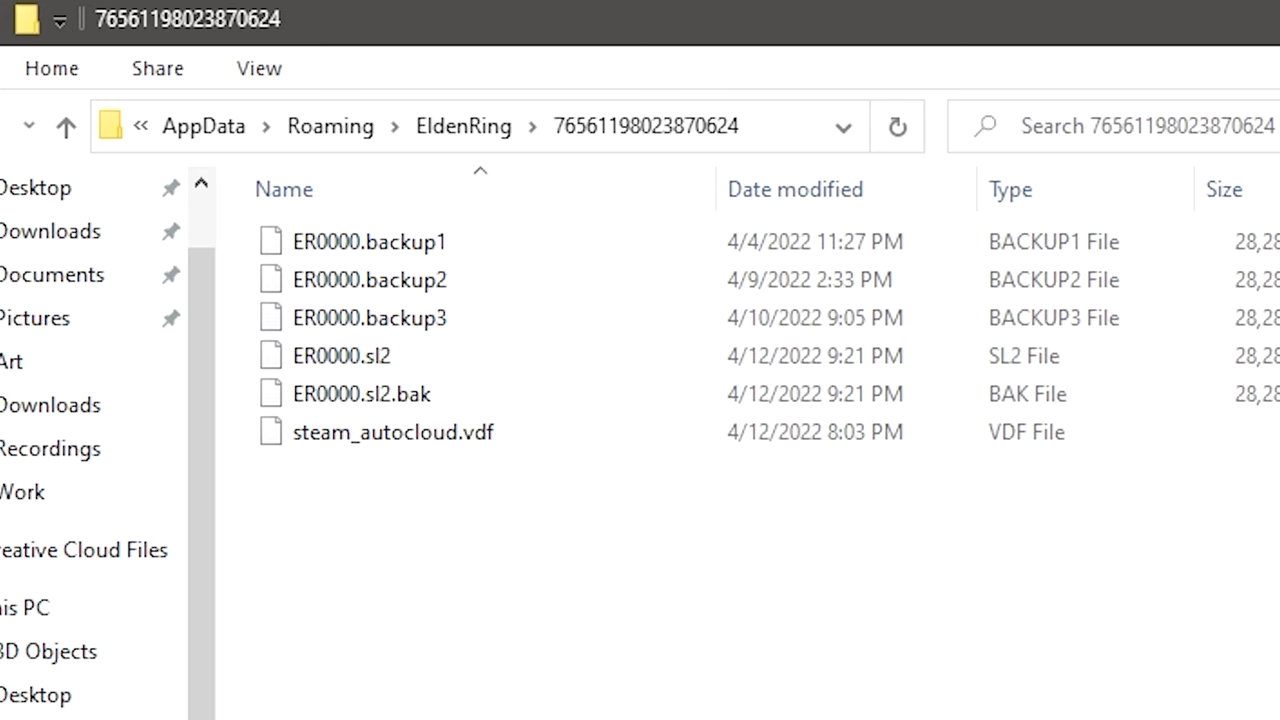
drag(1270, 332, 505, 262)
key(Delete)
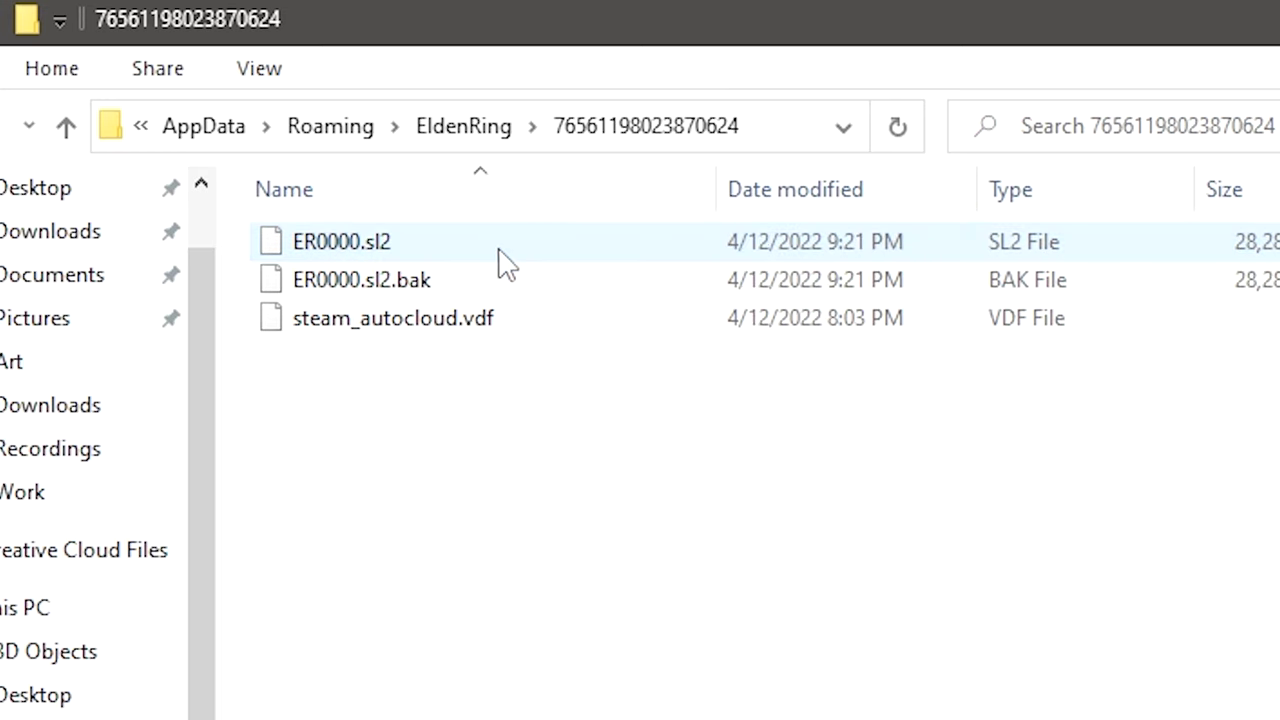
click(420, 248)
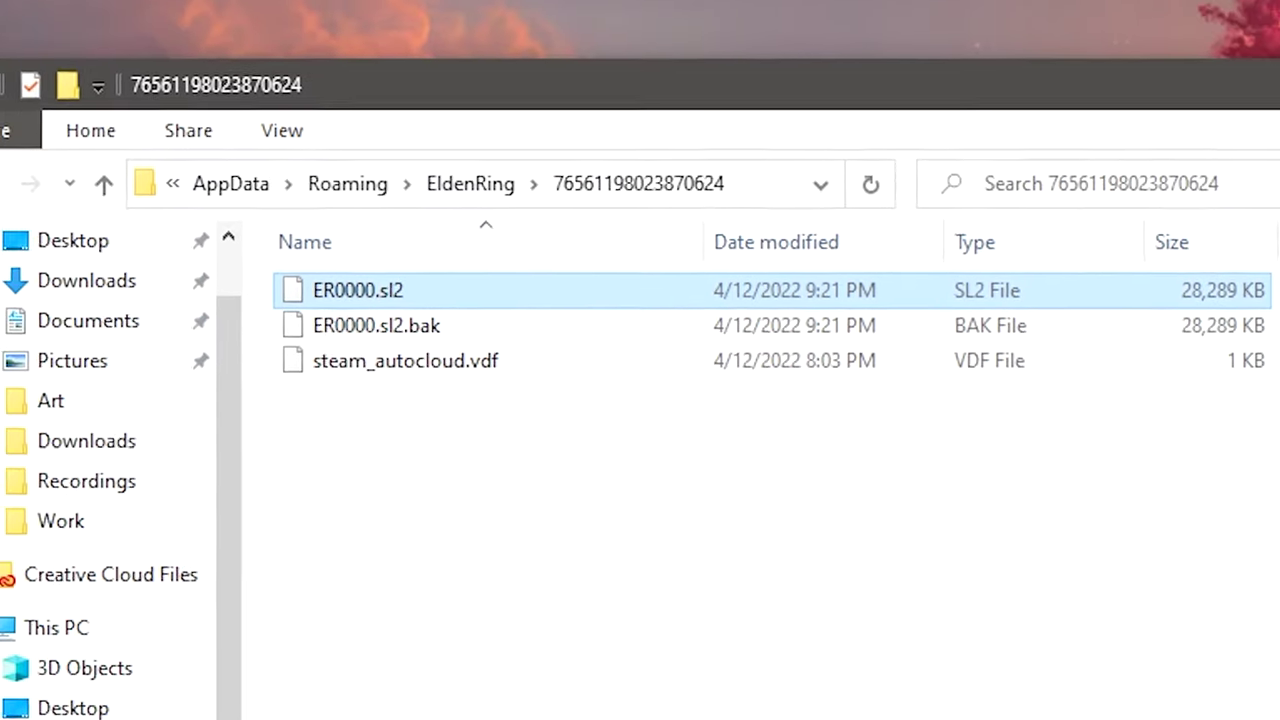
Step: Copy ER0000.sl2 onto the desktop and move the Explorer window aside
drag(358, 290, 878, 0)
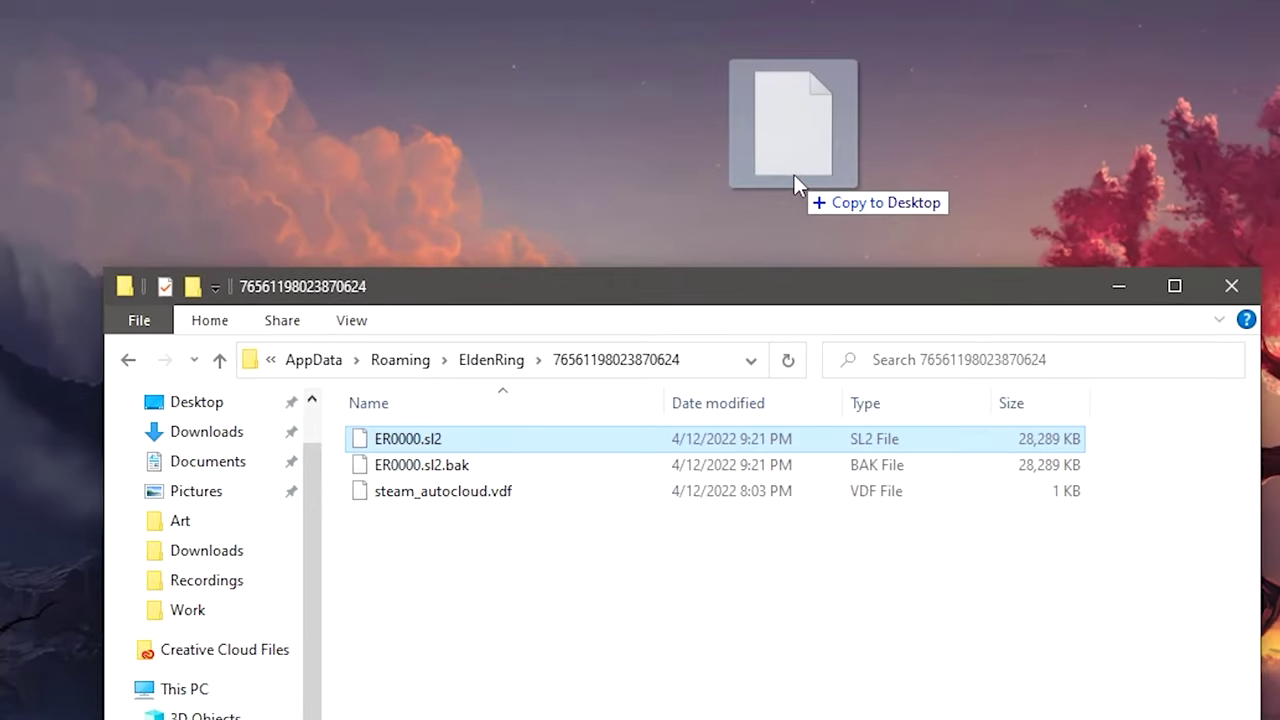
drag(794, 174, 794, 174)
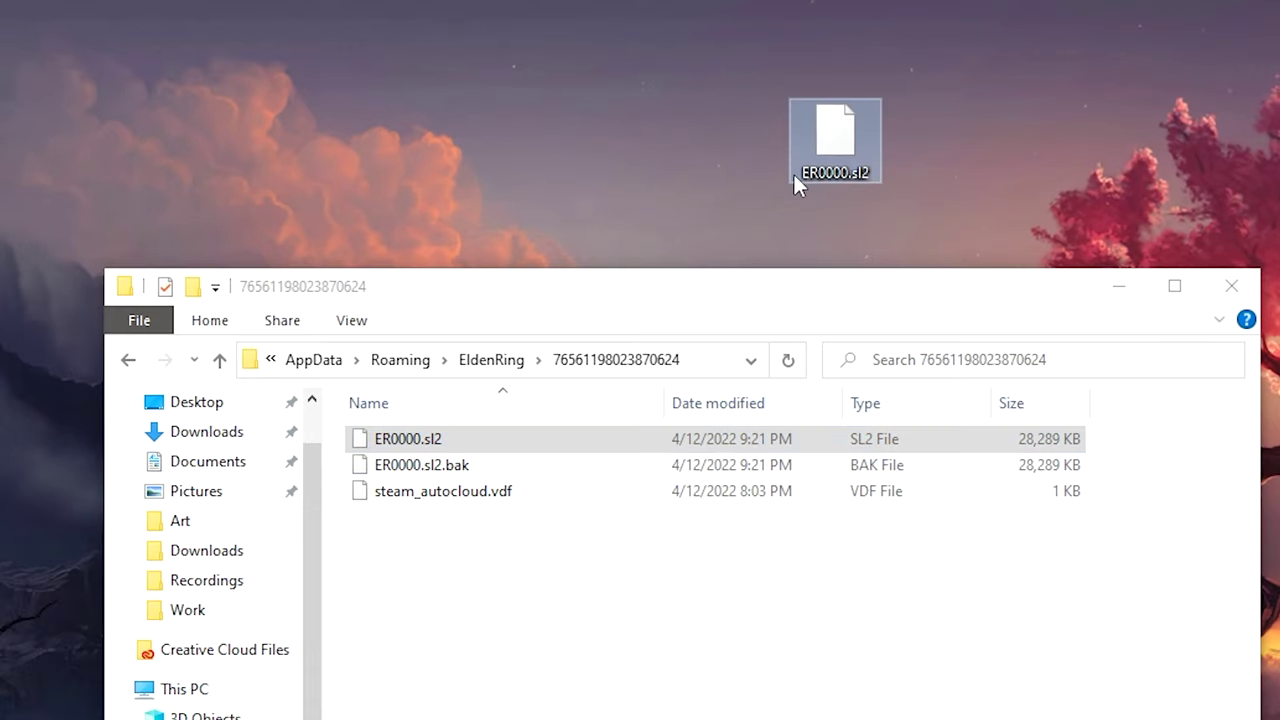
drag(870, 292, 494, 289)
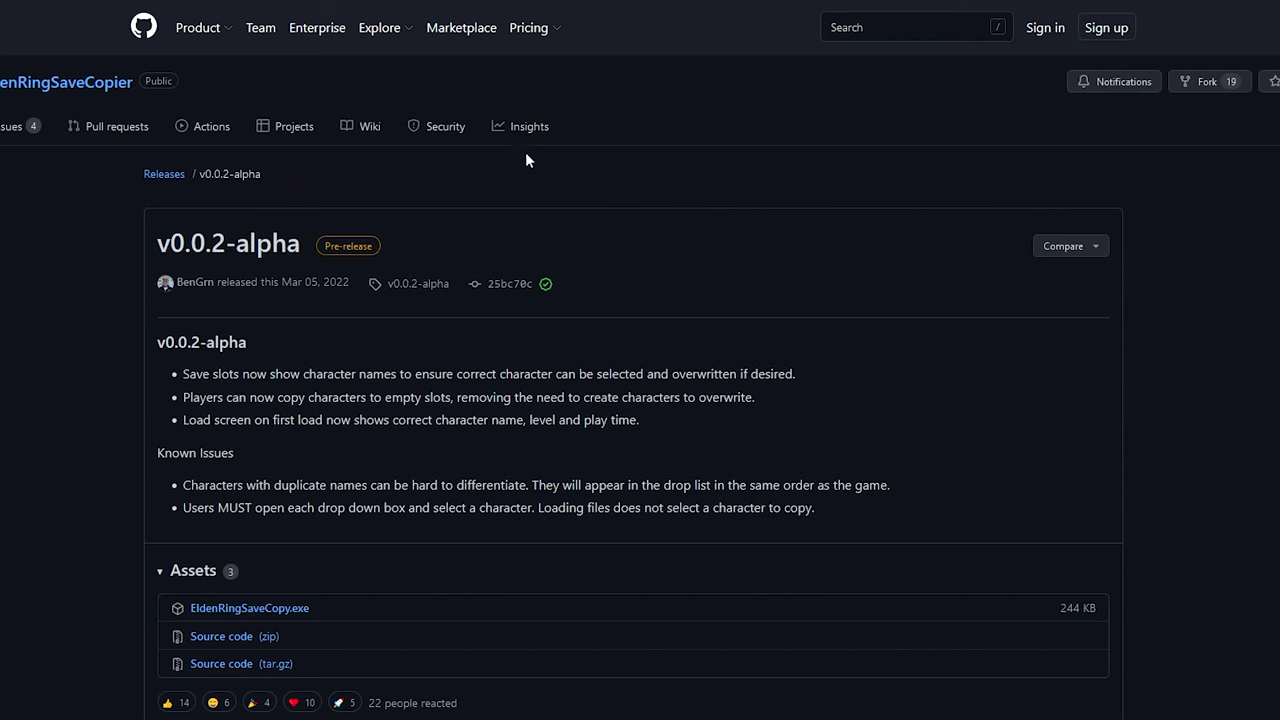
Step: Download EldenRingSaveCopy.exe from the v0.0.2-alpha release's Assets list
scroll(303, 330, down, 1)
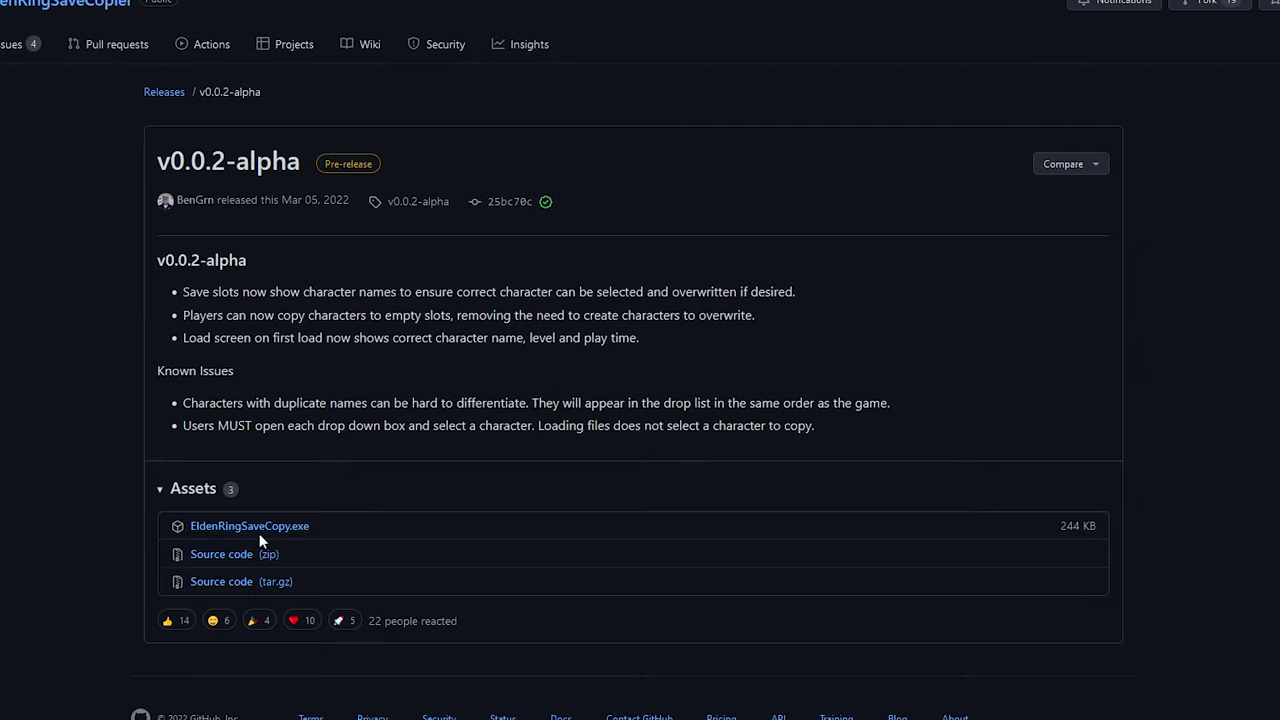
drag(332, 528, 229, 527)
drag(632, 357, 314, 337)
click(751, 363)
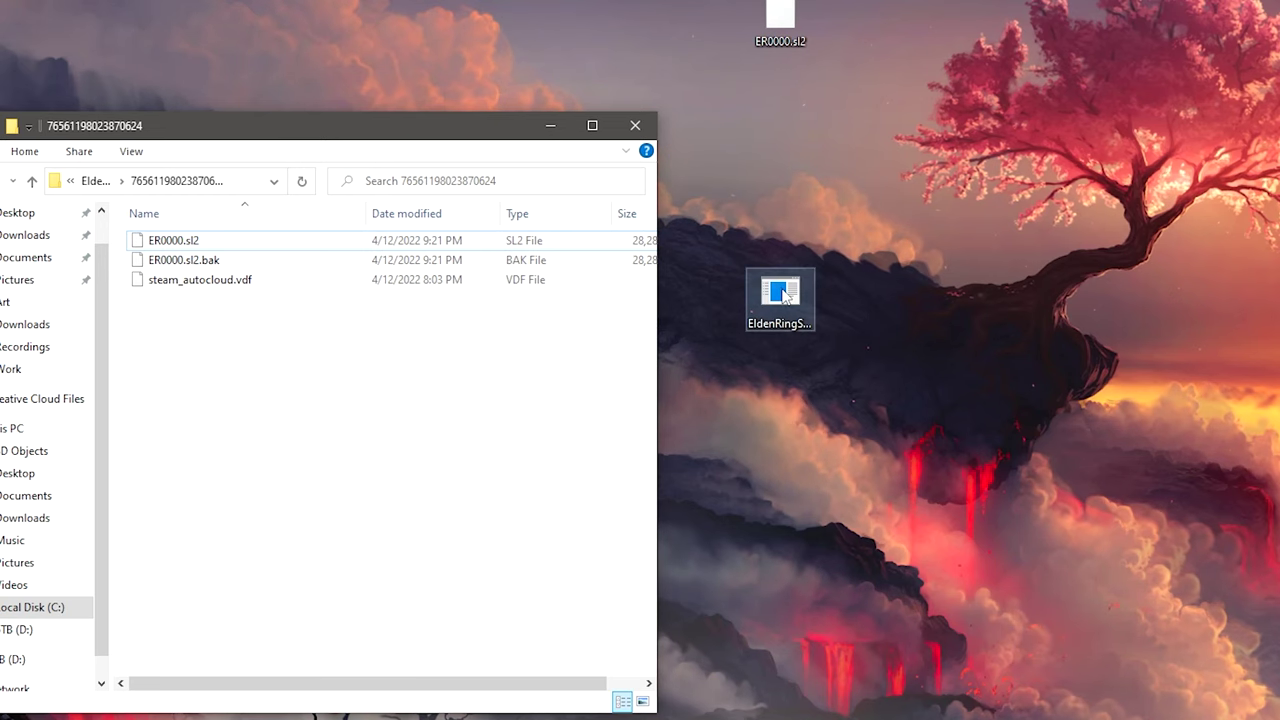
Step: Launch EldenRingSaveCopy and load the desktop ER0000.sl2 as the source save file
click(782, 292)
double_click(775, 318)
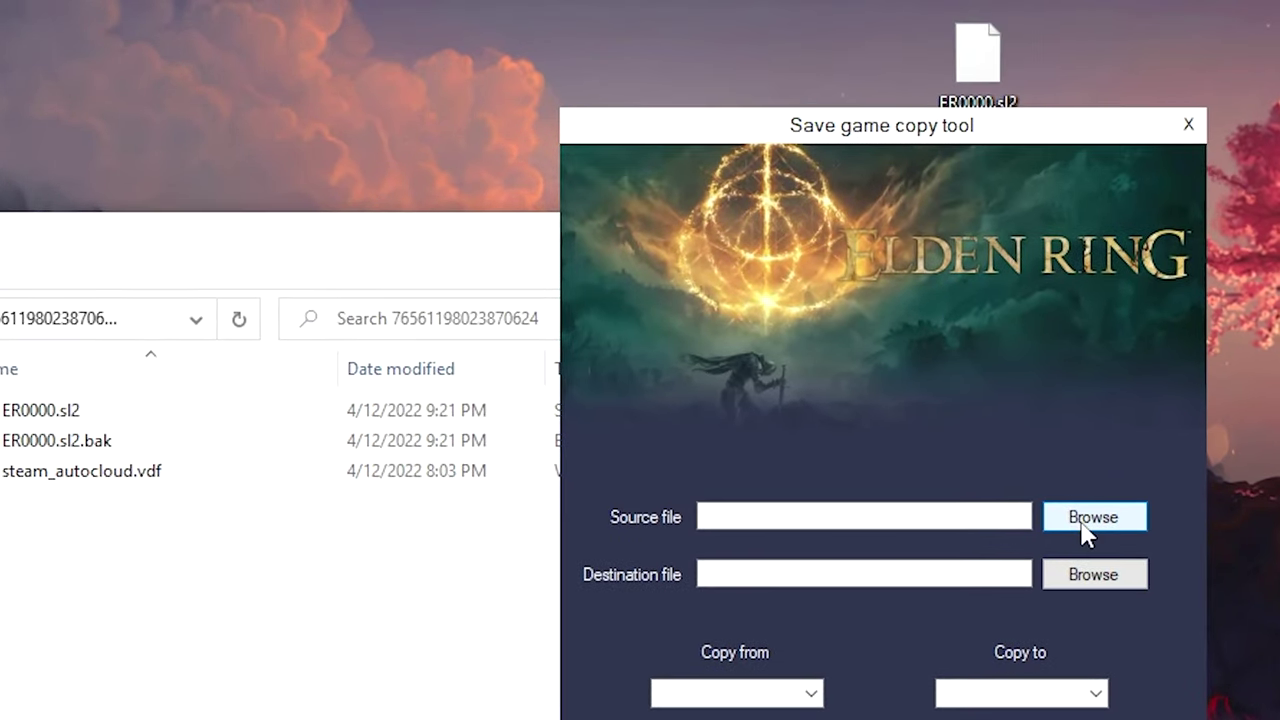
drag(1000, 135, 1106, 171)
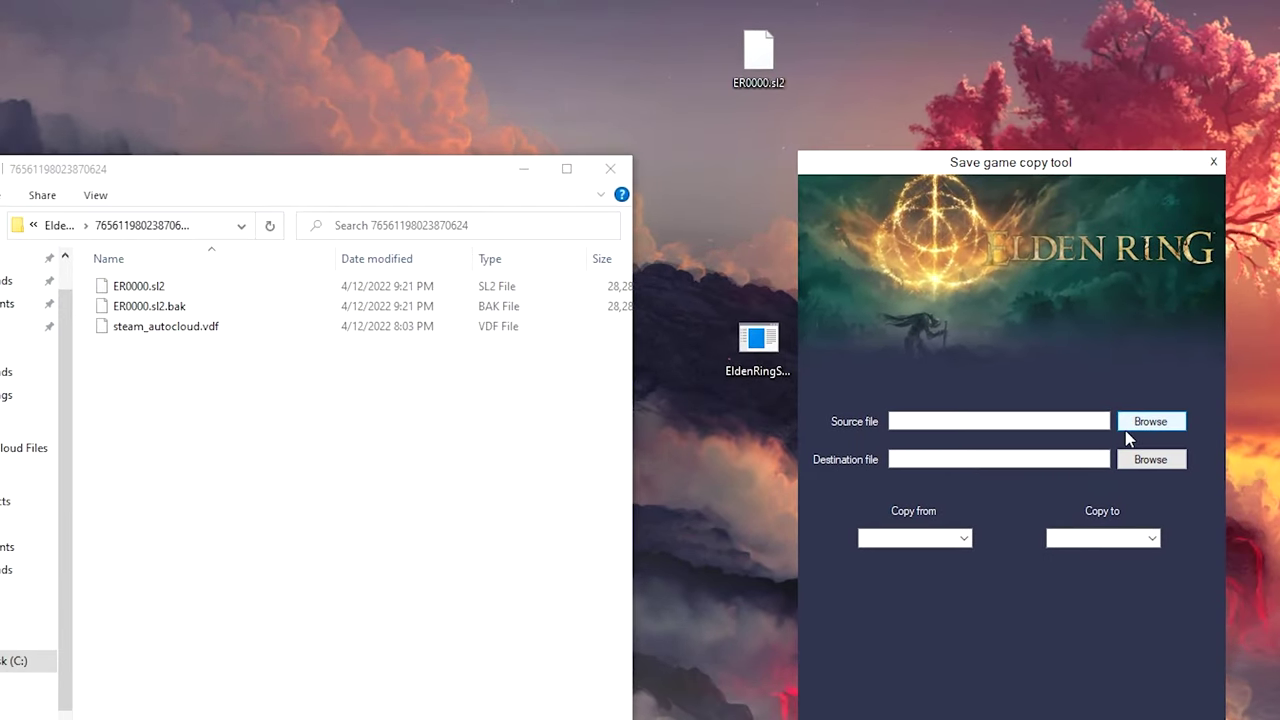
click(1135, 426)
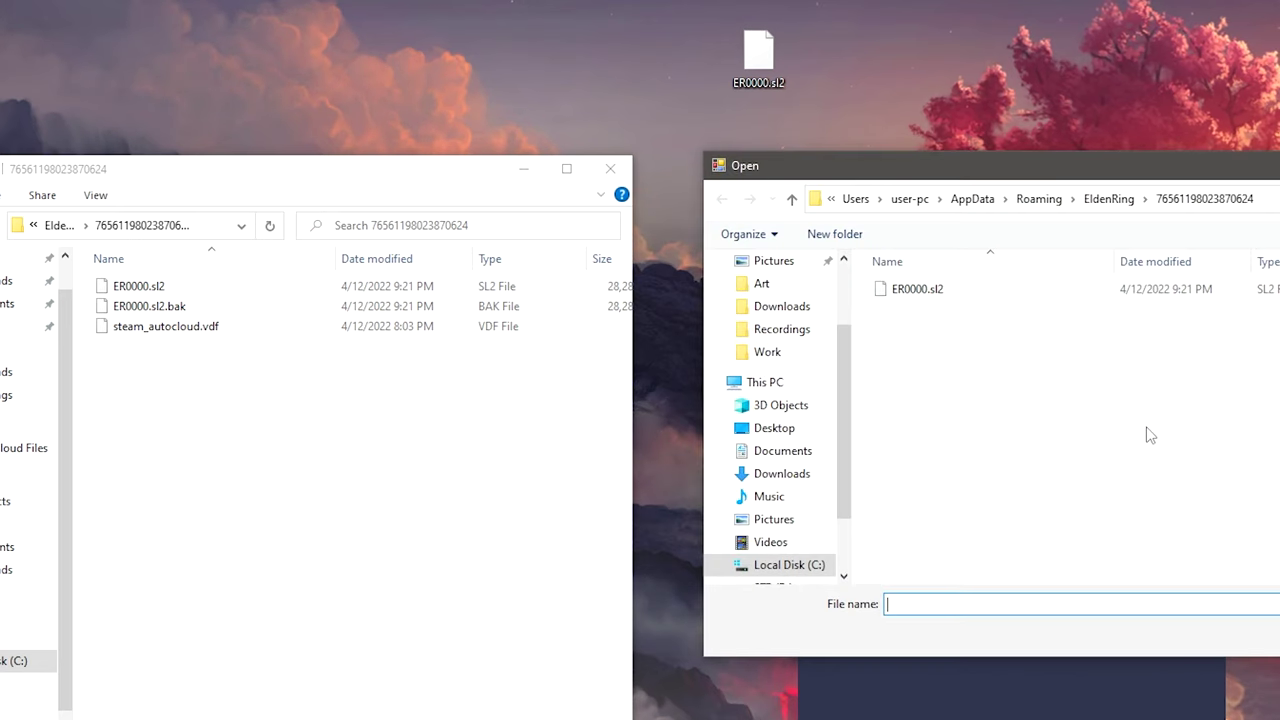
click(790, 432)
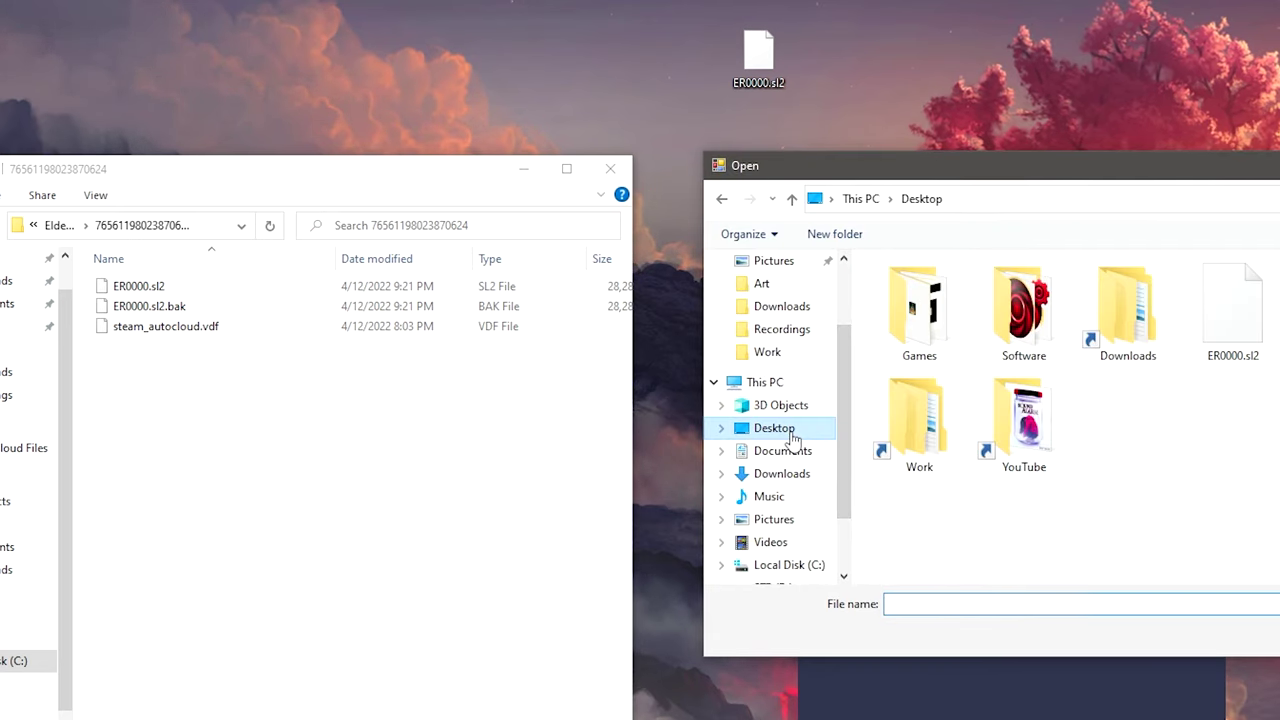
click(1235, 325)
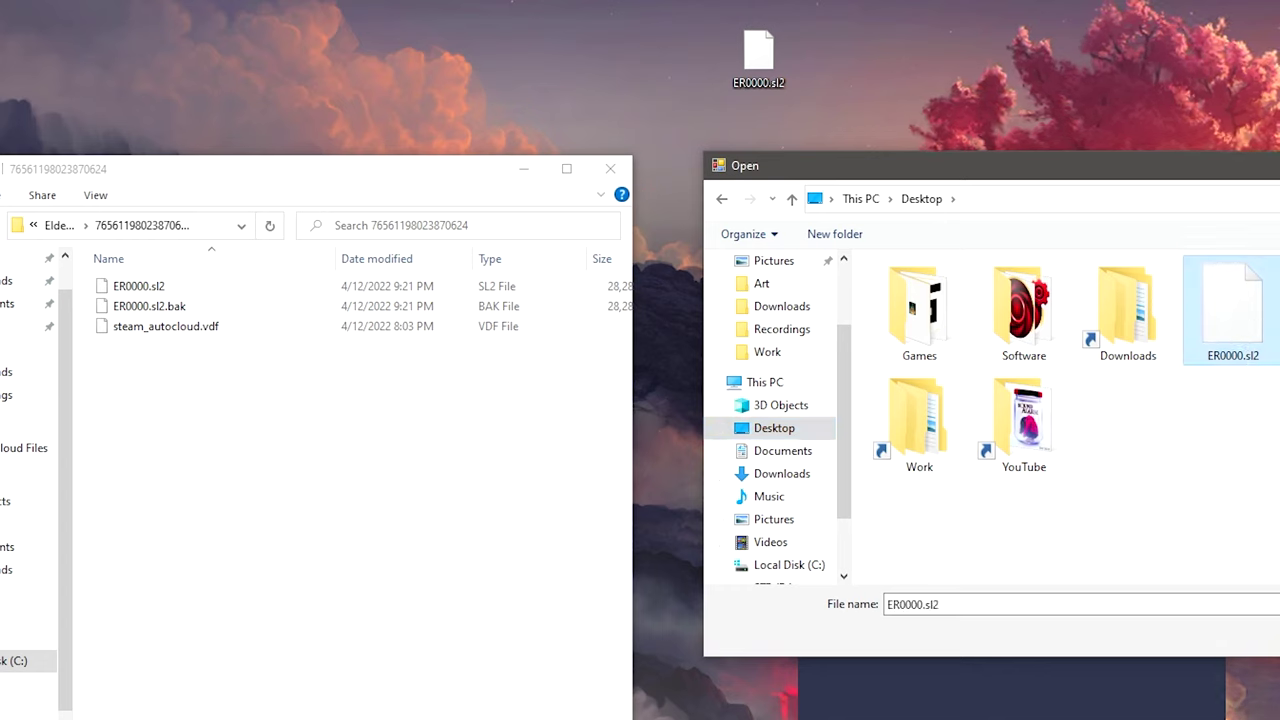
key(Return)
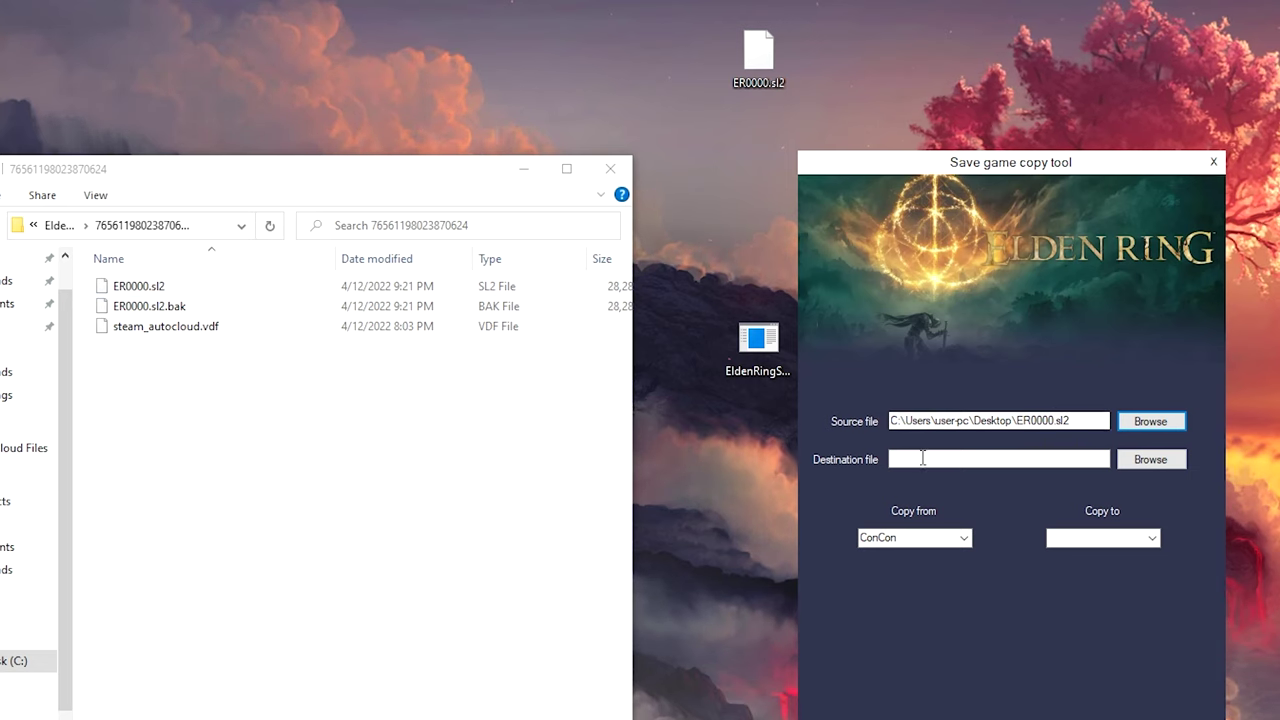
Step: Browse for the destination file, opening C:\Users and the user's profile folder
click(1152, 461)
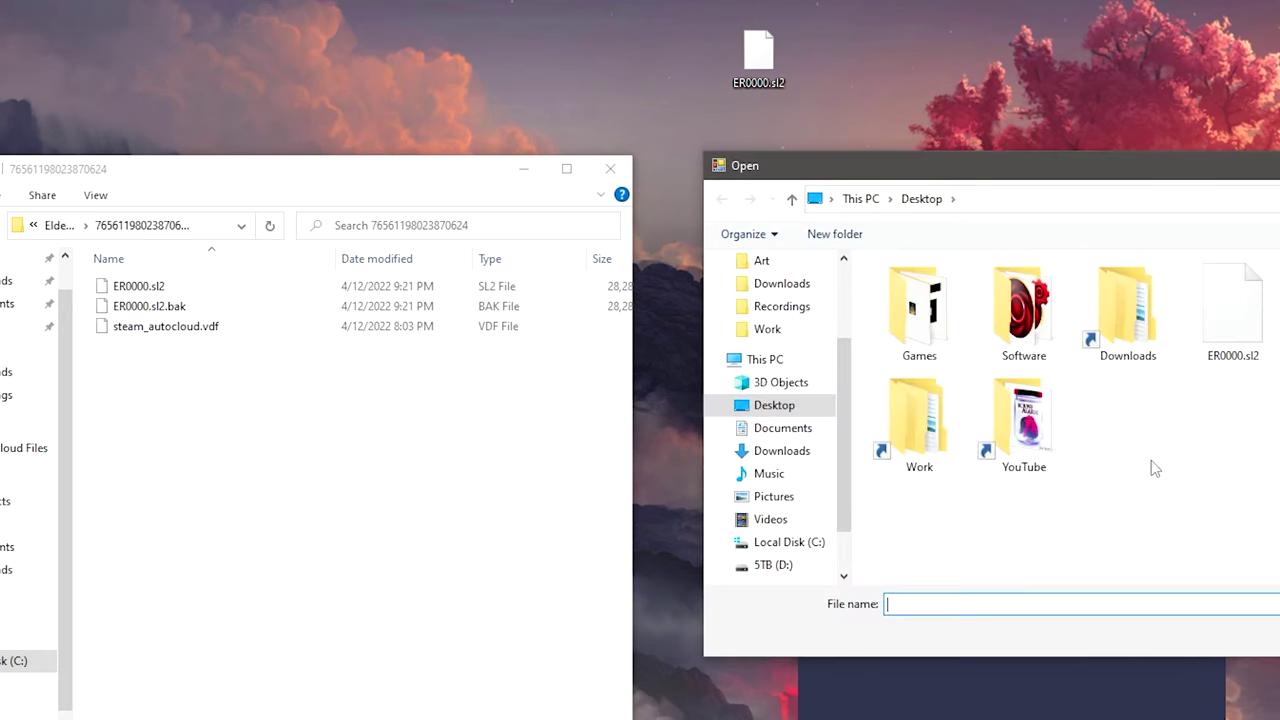
click(790, 545)
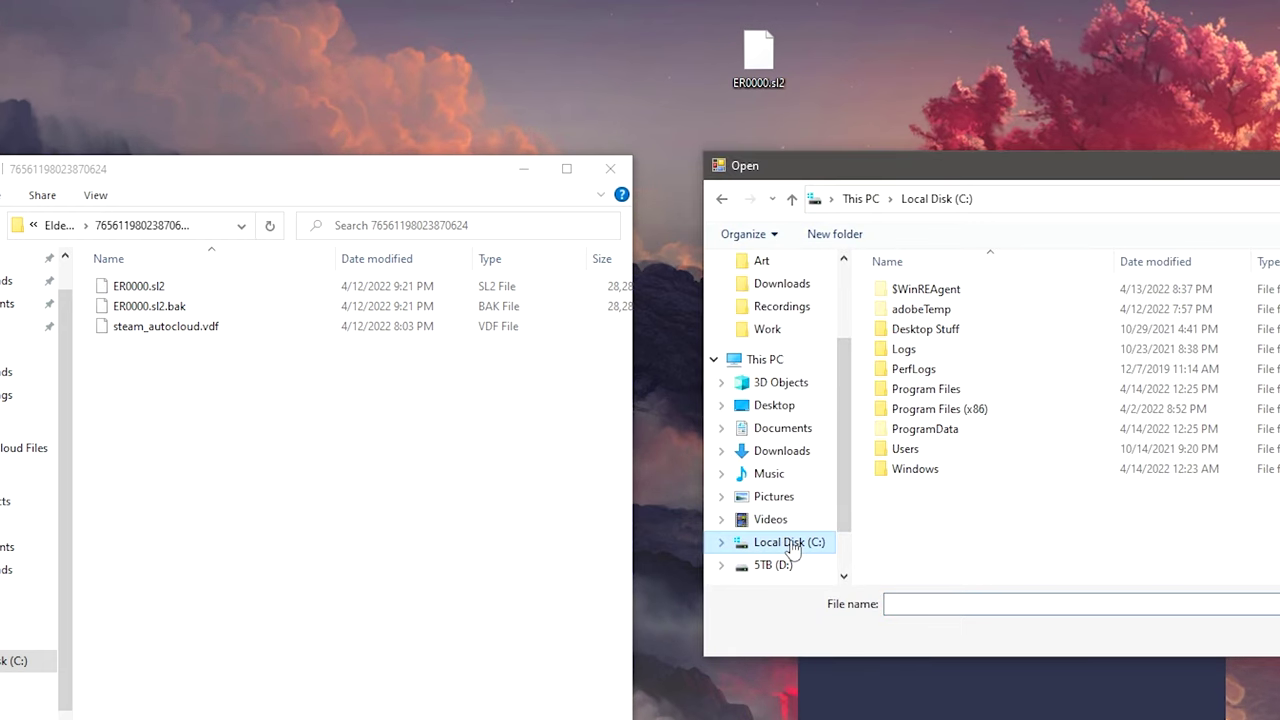
double_click(927, 458)
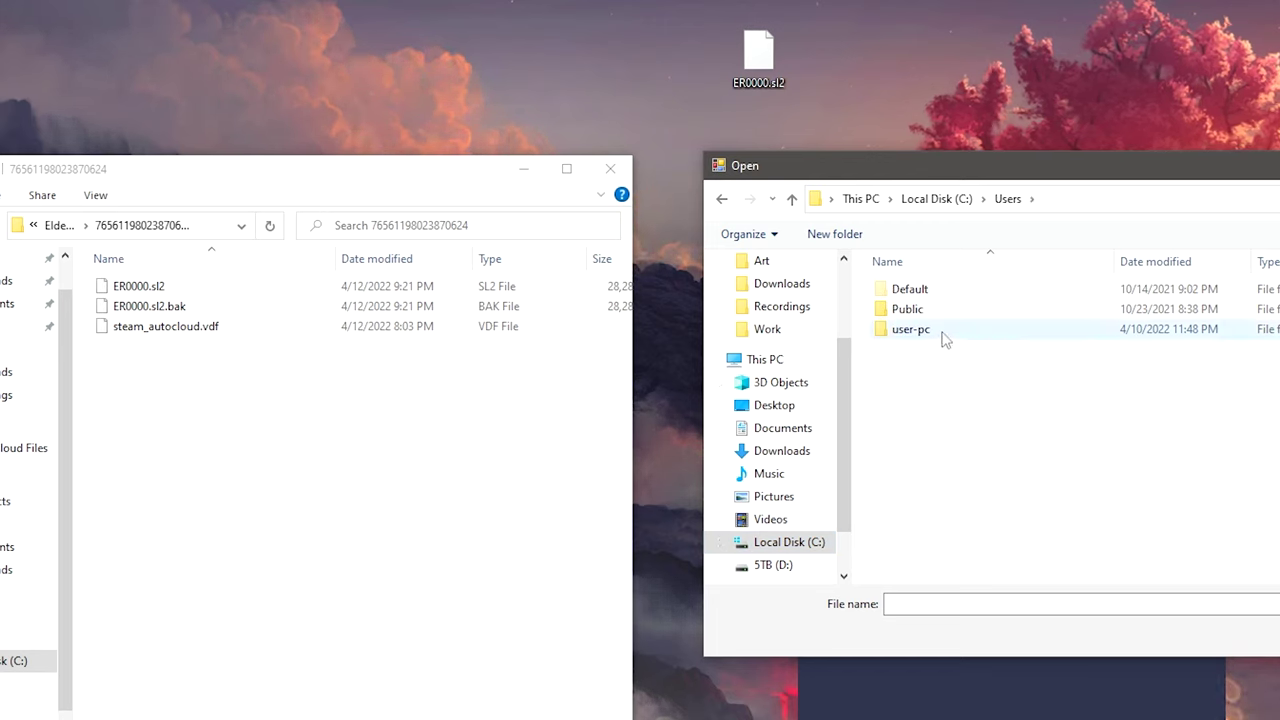
double_click(943, 335)
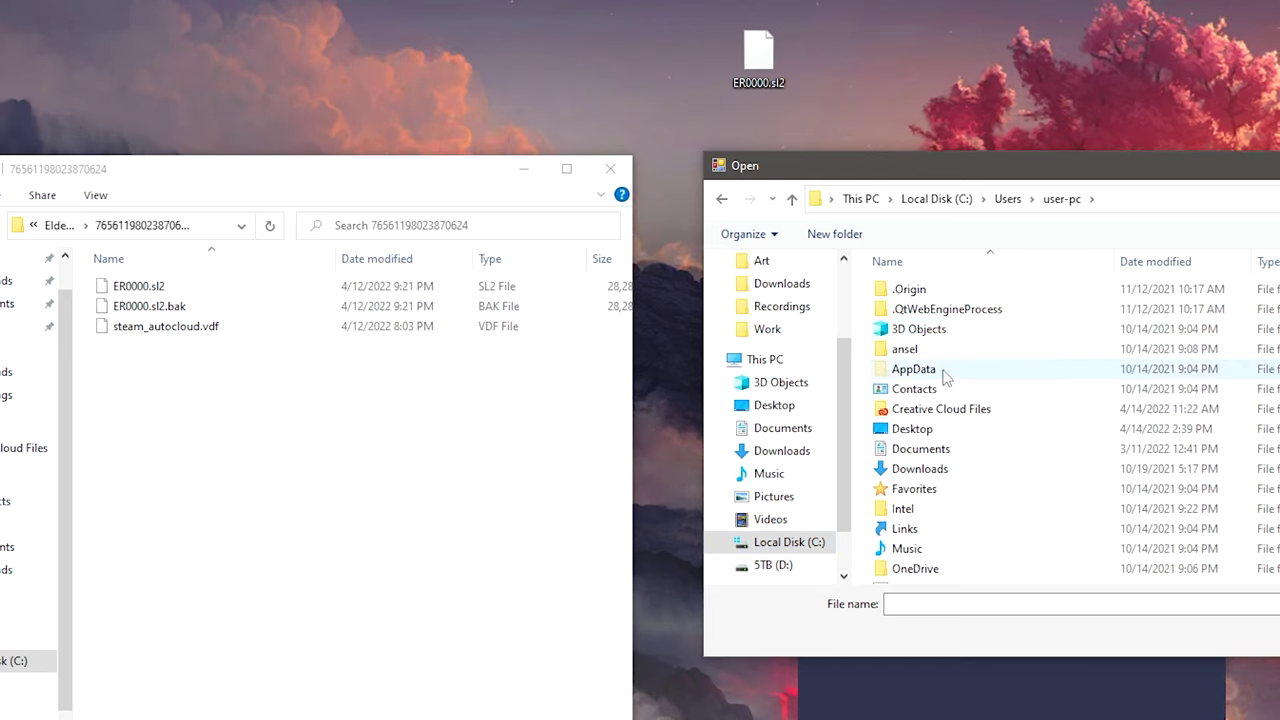
Step: Go to AppData\Roaming\EldenRing's numbered folder and confirm the live ER0000.sl2 as destination
click(1100, 198)
click(1100, 198)
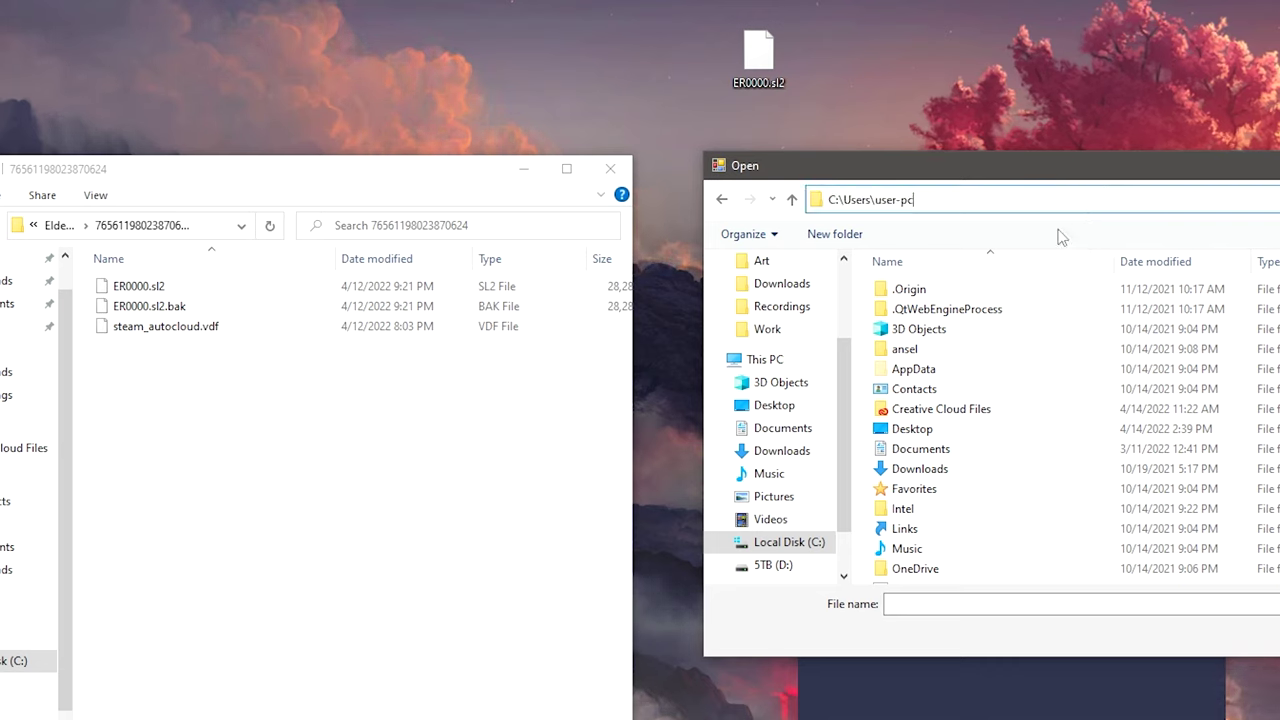
text(\appdata)
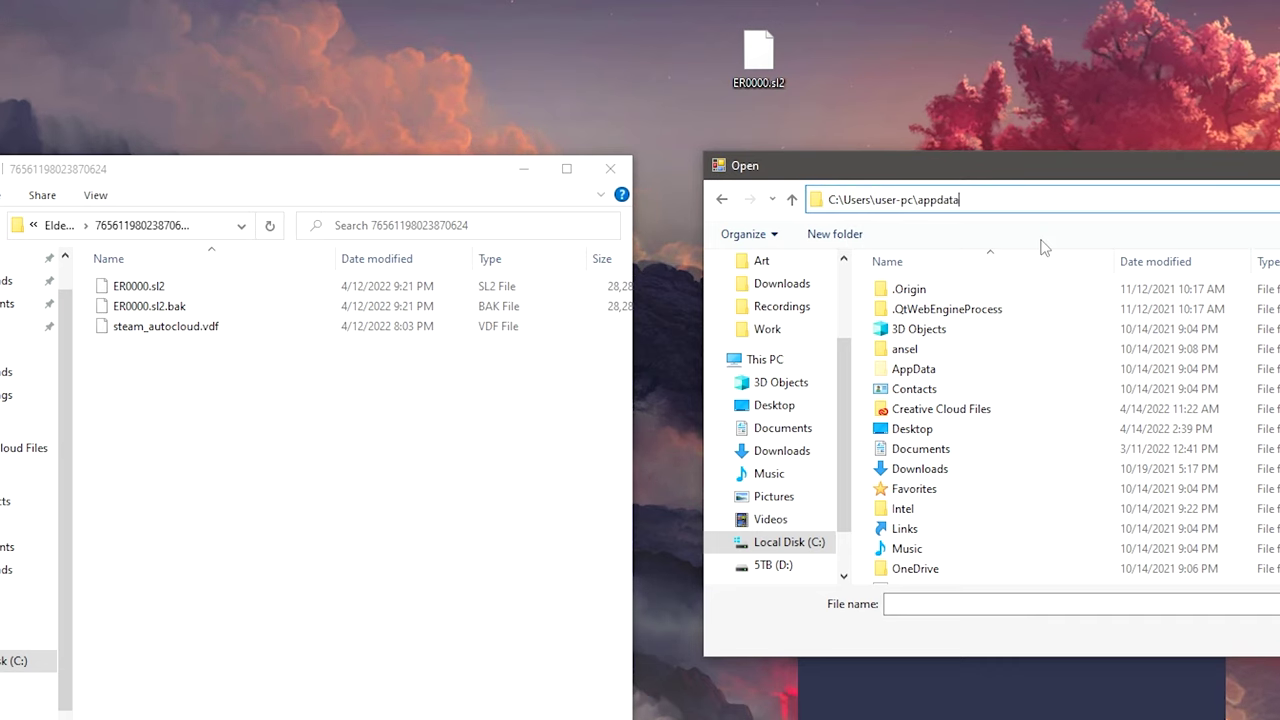
key(Return)
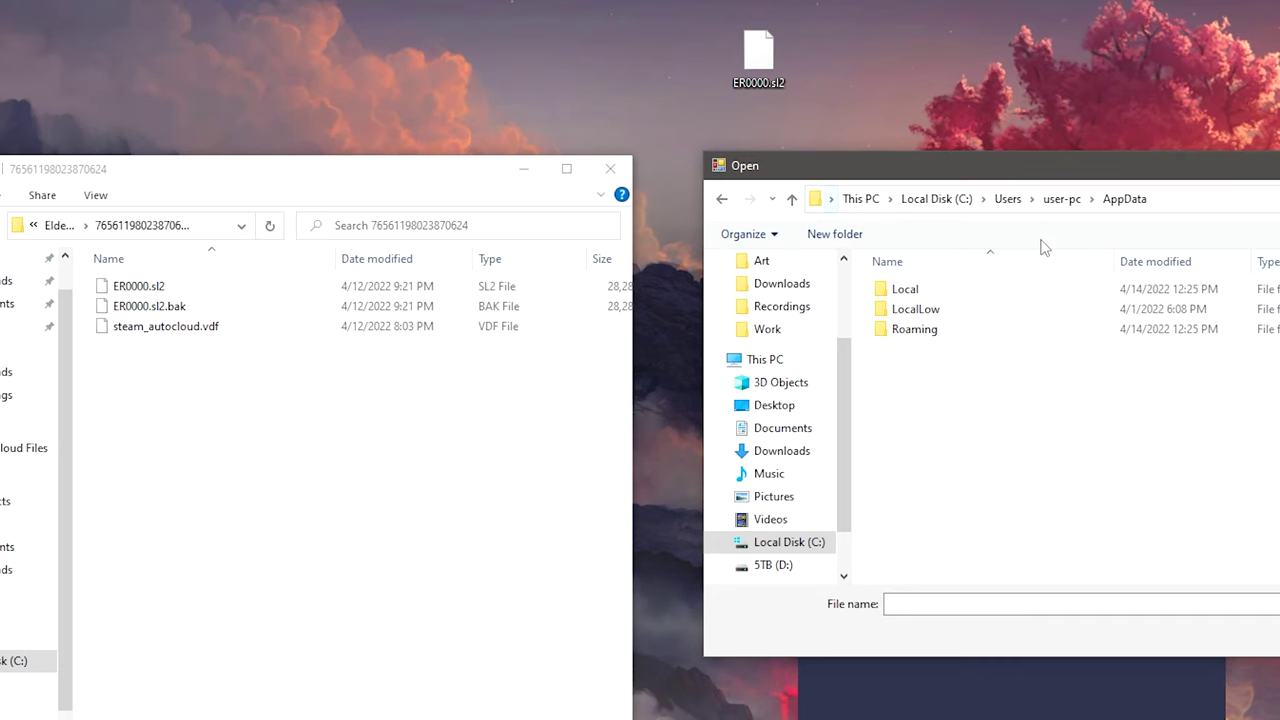
double_click(914, 330)
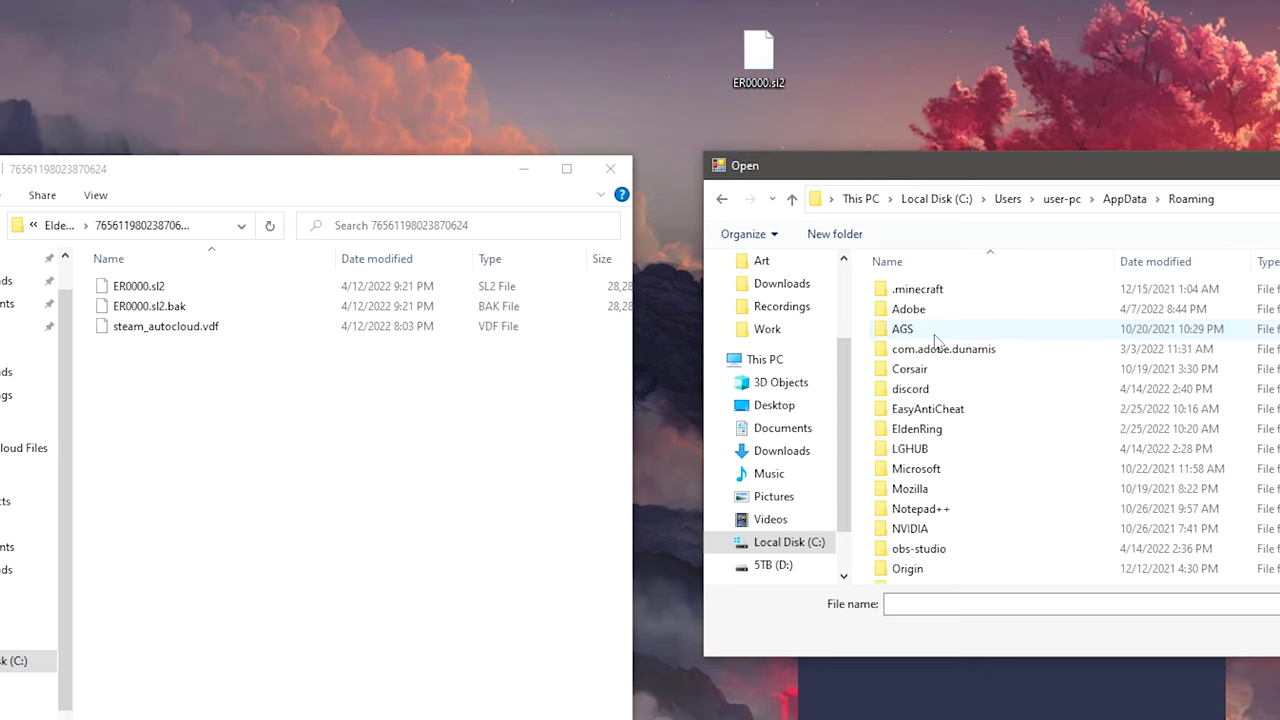
click(940, 438)
double_click(940, 438)
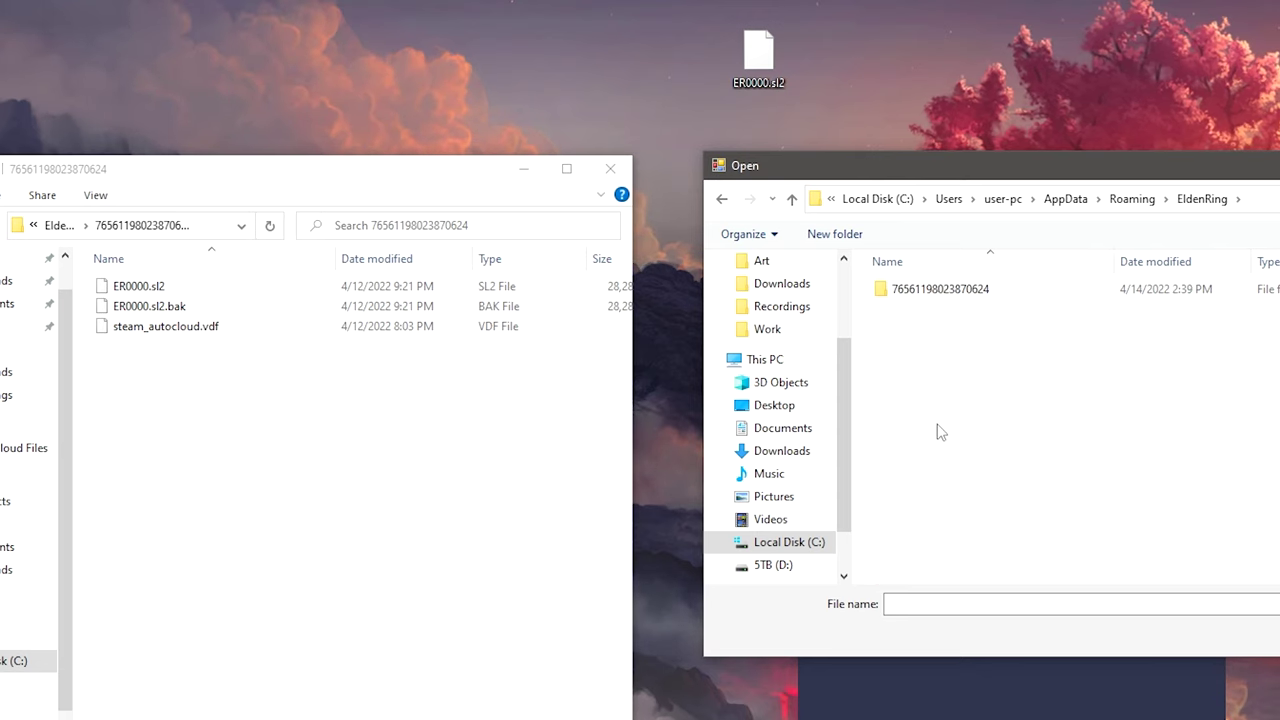
click(953, 296)
click(902, 290)
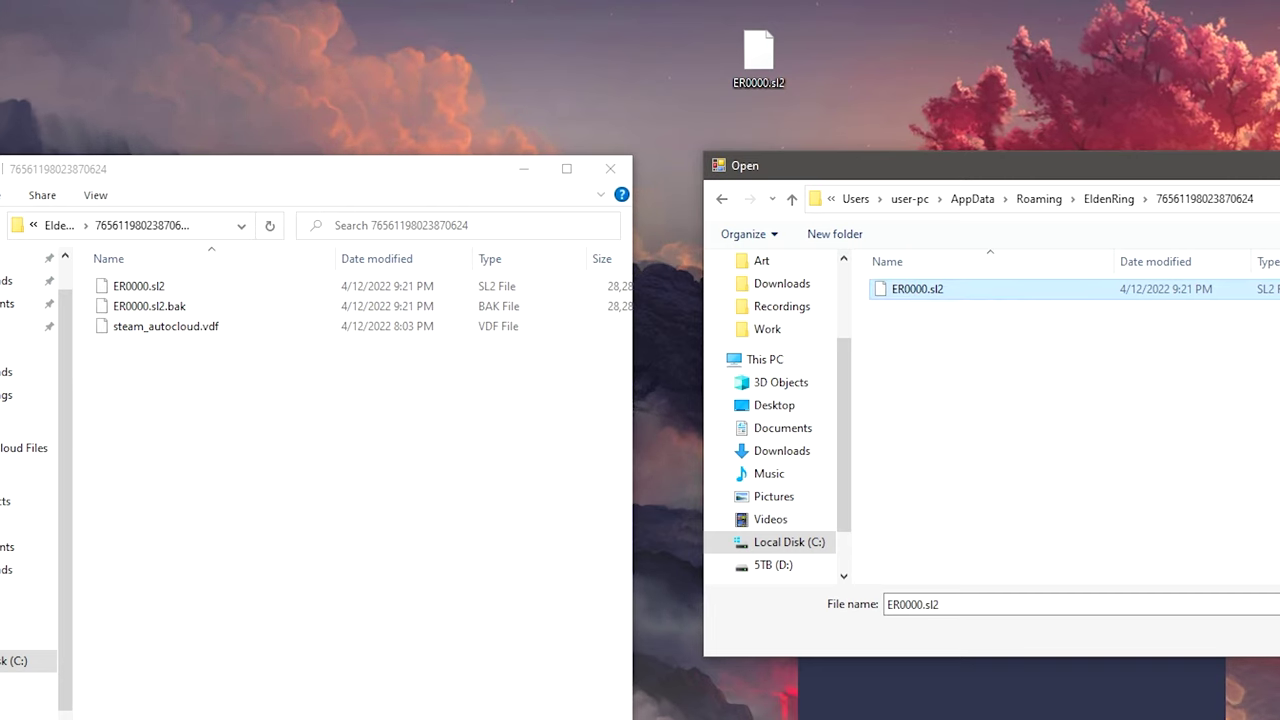
key(Return)
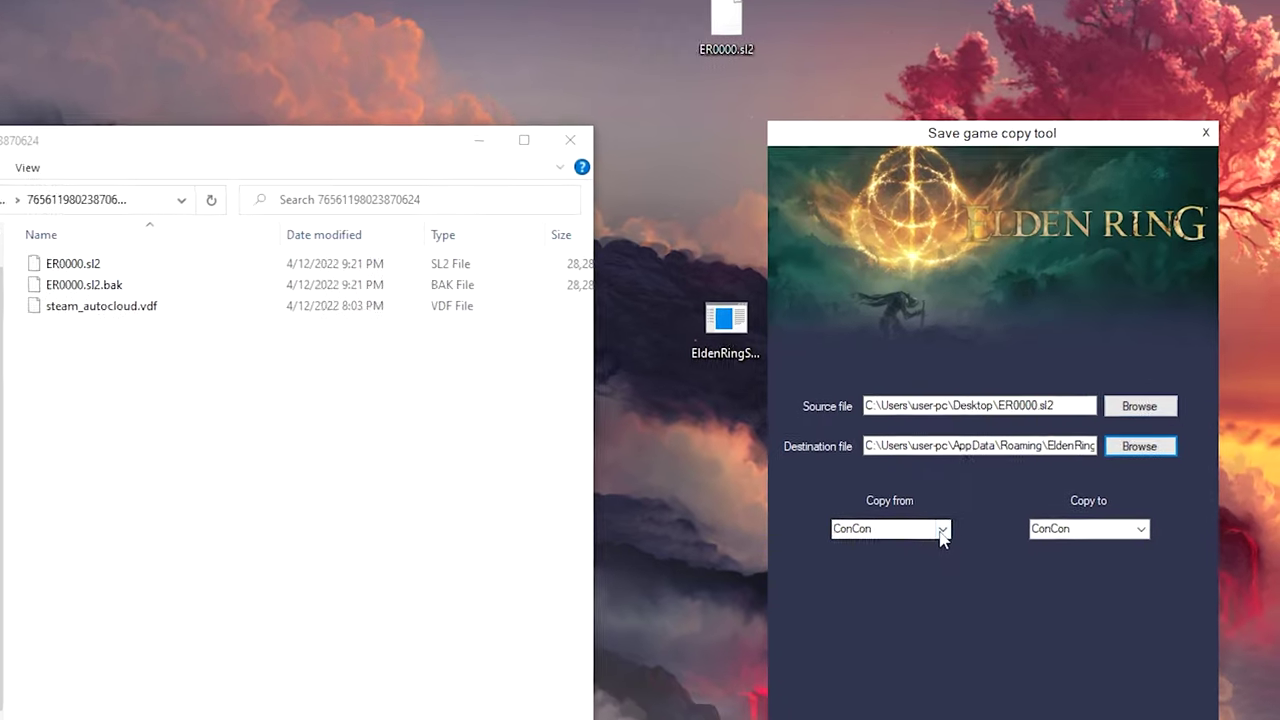
Step: Keep ConCon as Copy from, choose Slot 2 as Copy to, and run the copy
click(961, 538)
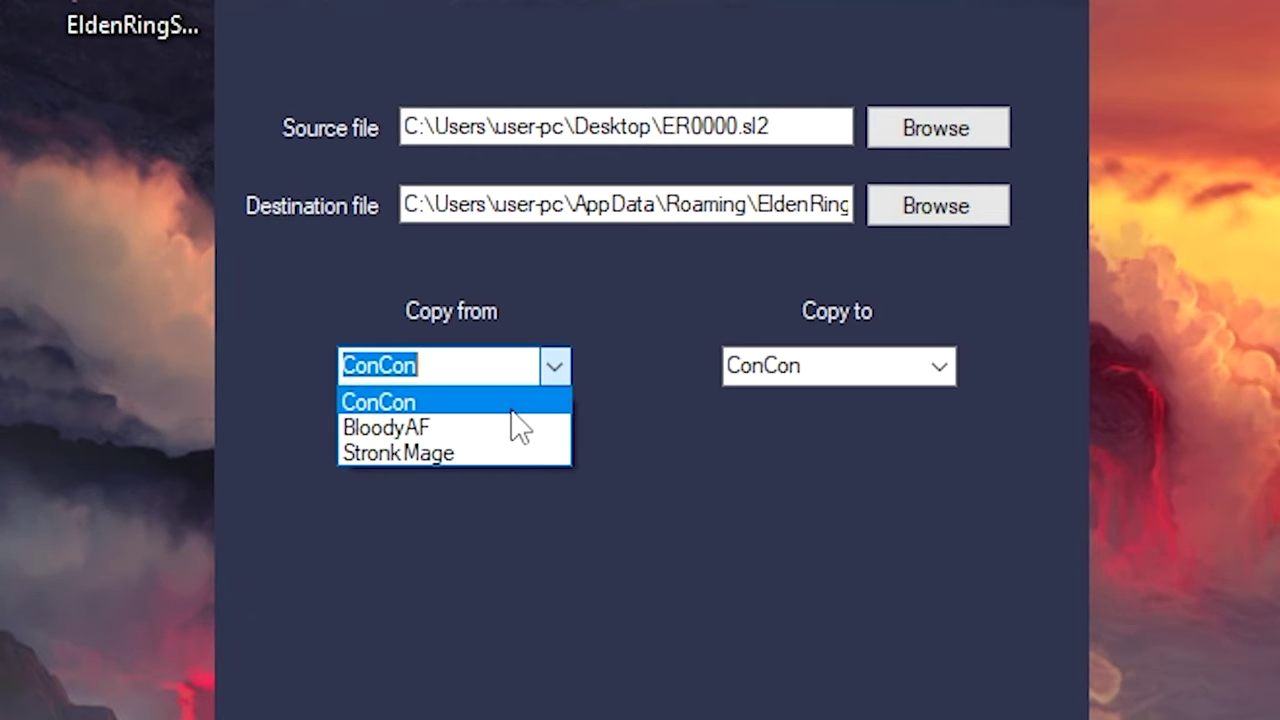
click(920, 378)
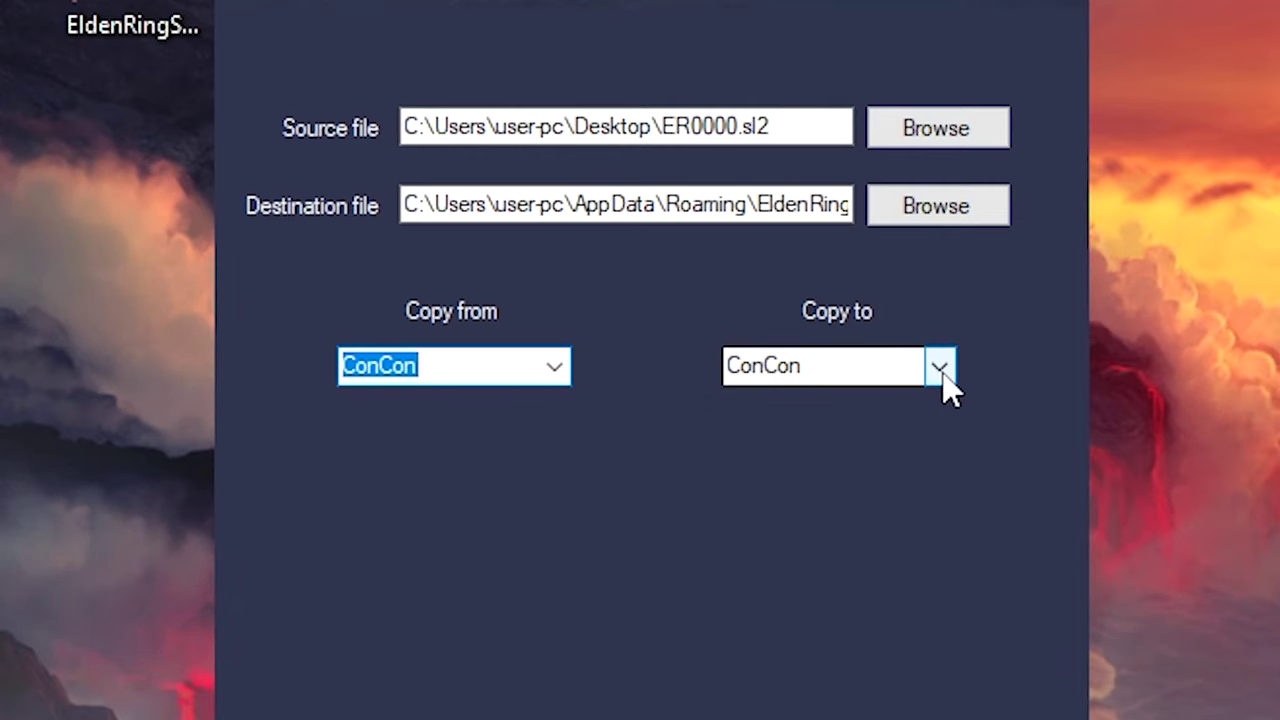
click(940, 370)
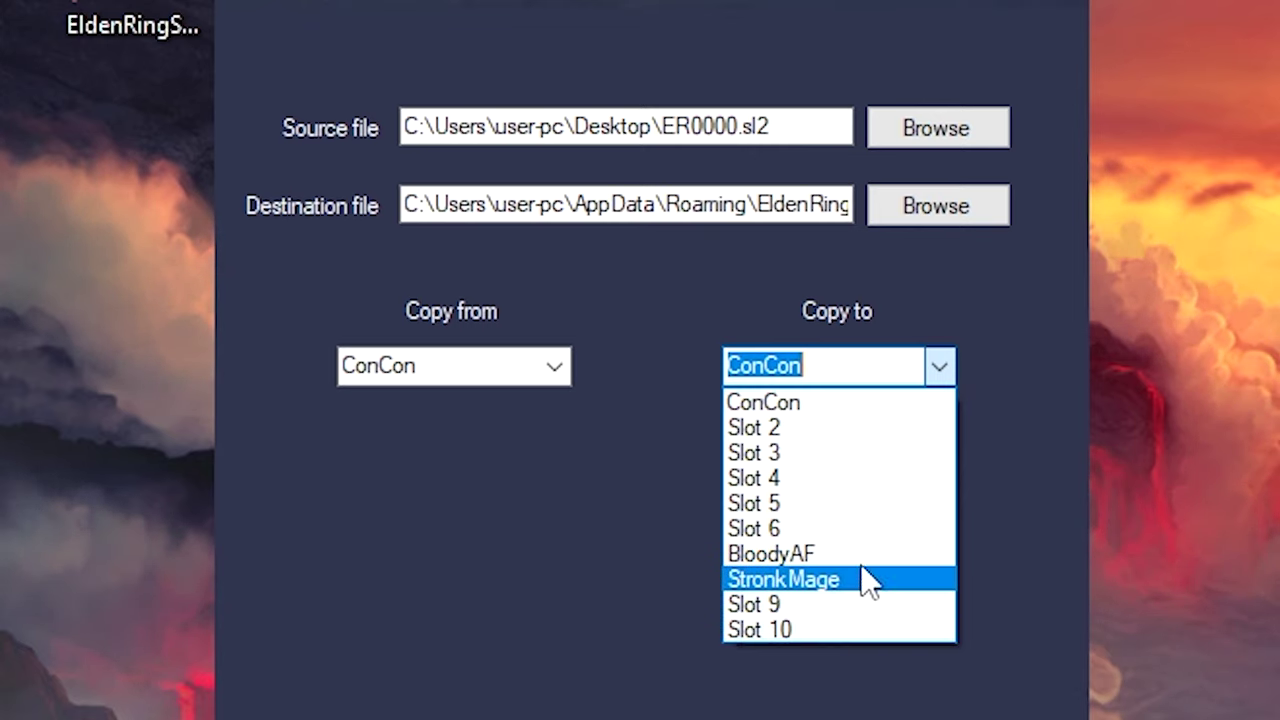
click(847, 427)
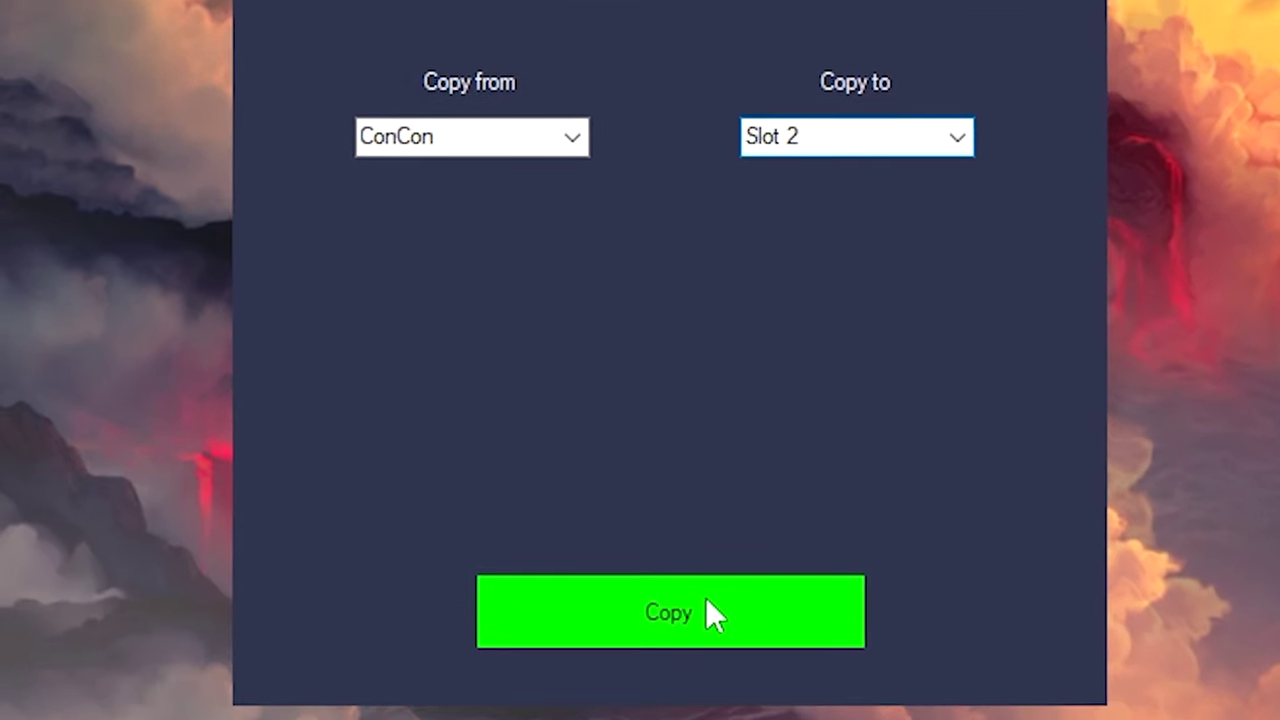
click(706, 600)
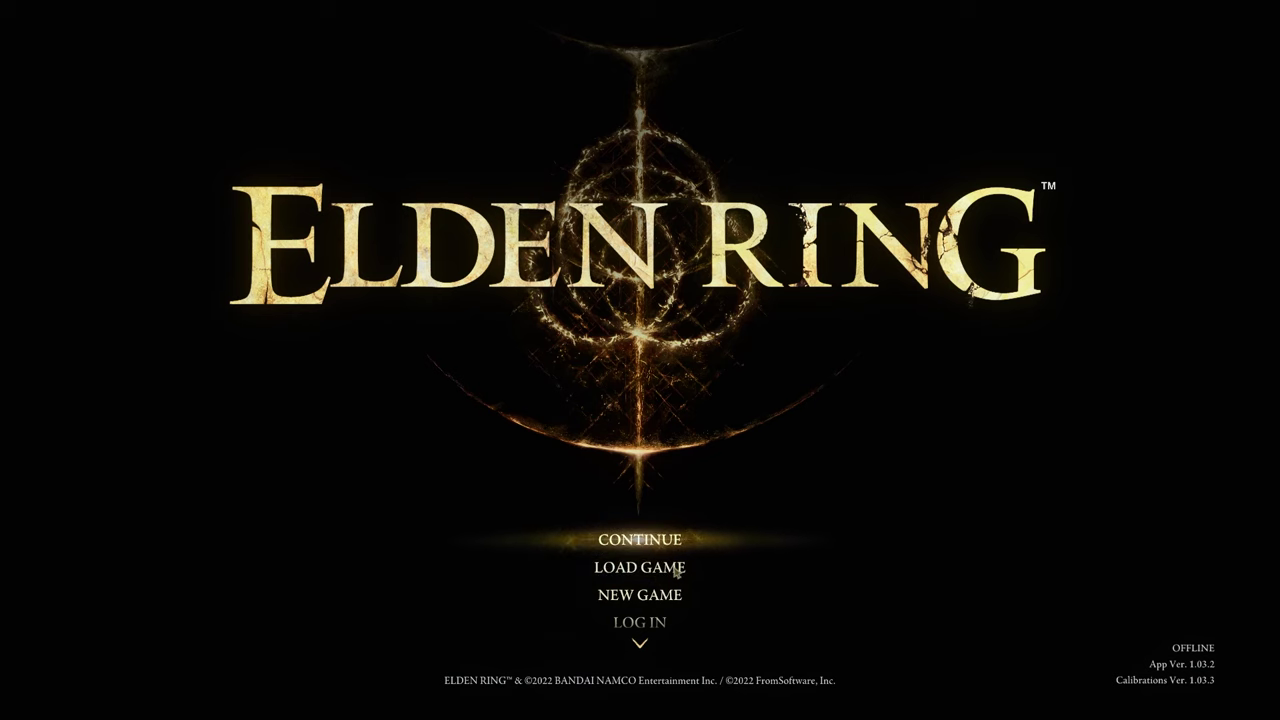
Step: Open LOAD GAME from the title screen to see ConCon in the first two slots
click(676, 569)
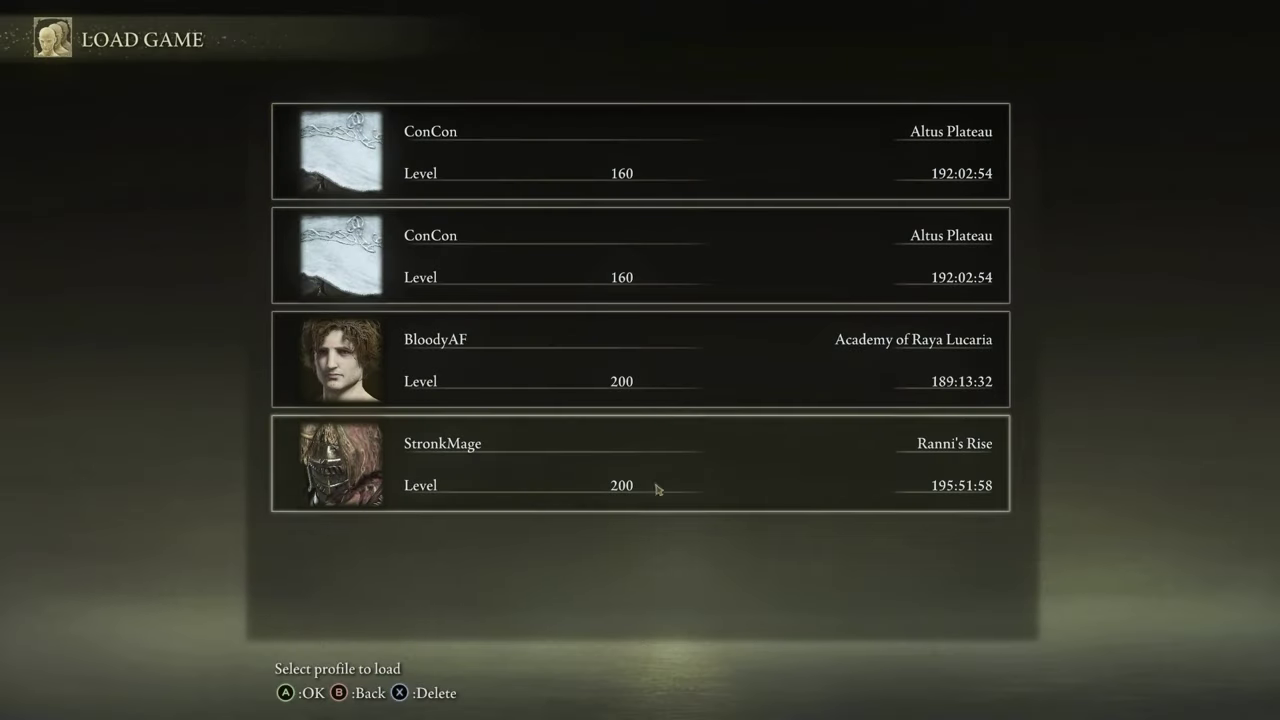